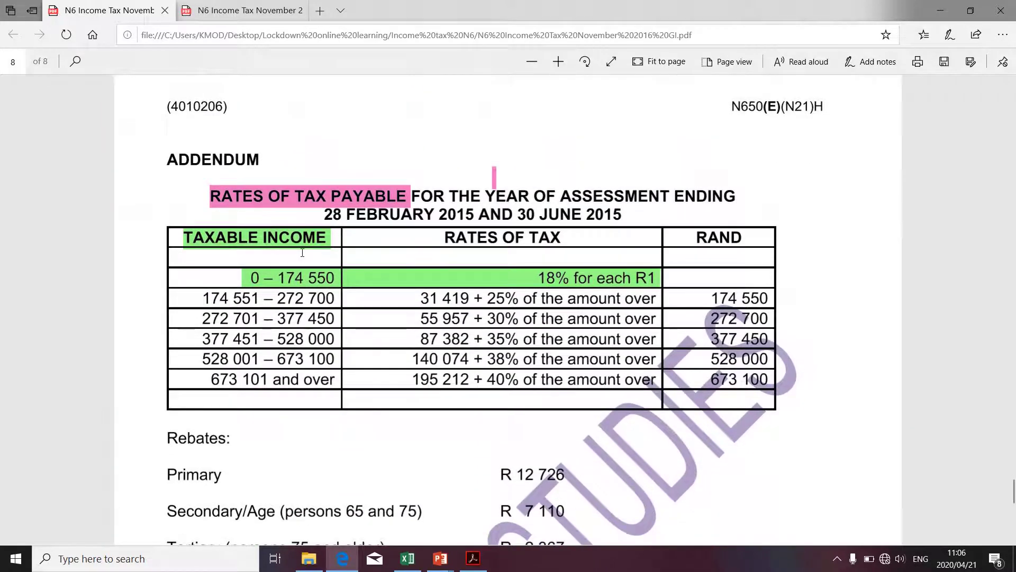
pyautogui.scroll(-2, 302, 252)
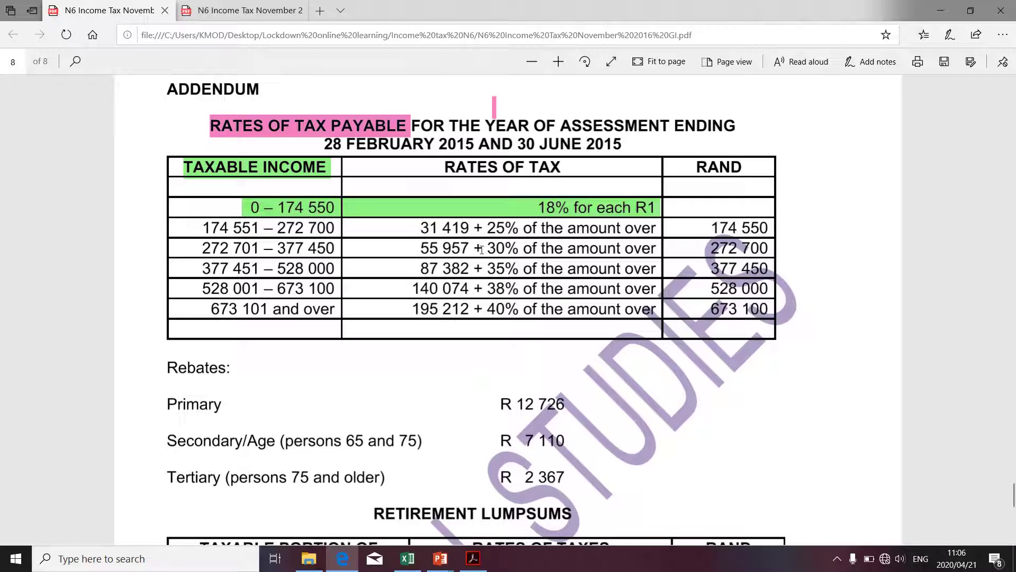
# - Scroll to page 8 and select the Retirement Lumpsums tax-rate table for reference
pyautogui.scroll(-8, 472, 257)
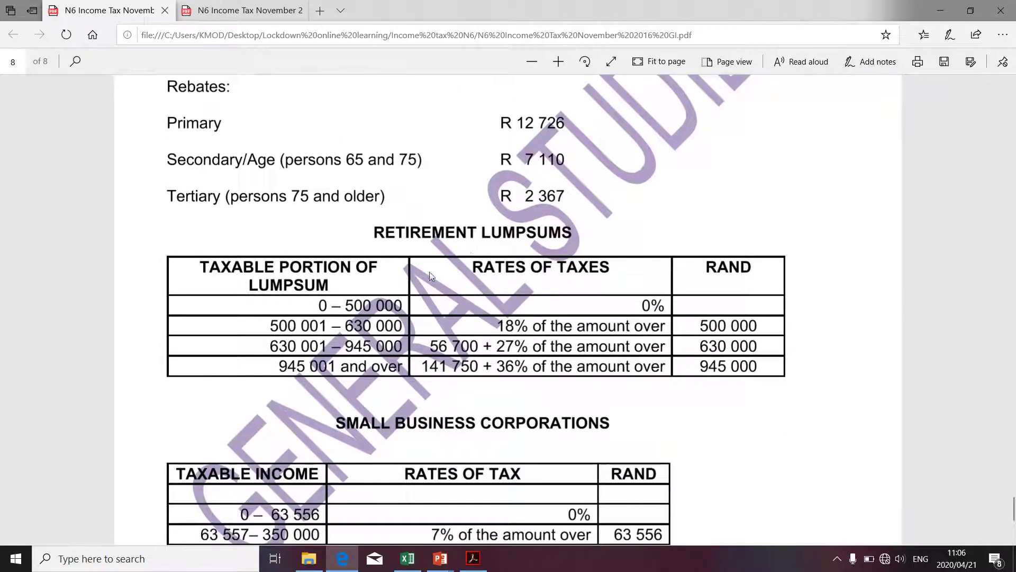
pyautogui.tripleClick(373, 237)
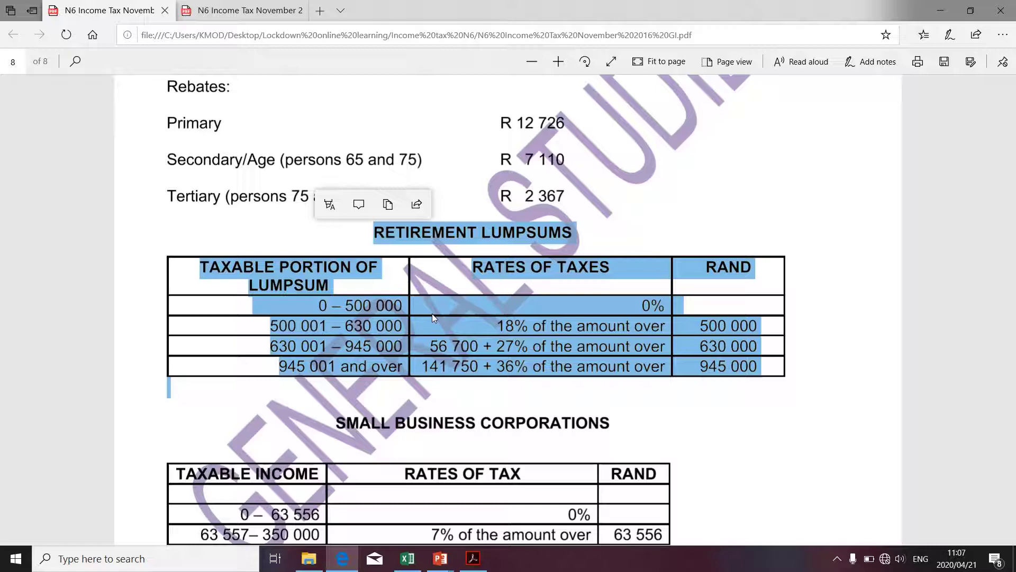
pyautogui.hotkey('alt', 'Tab')
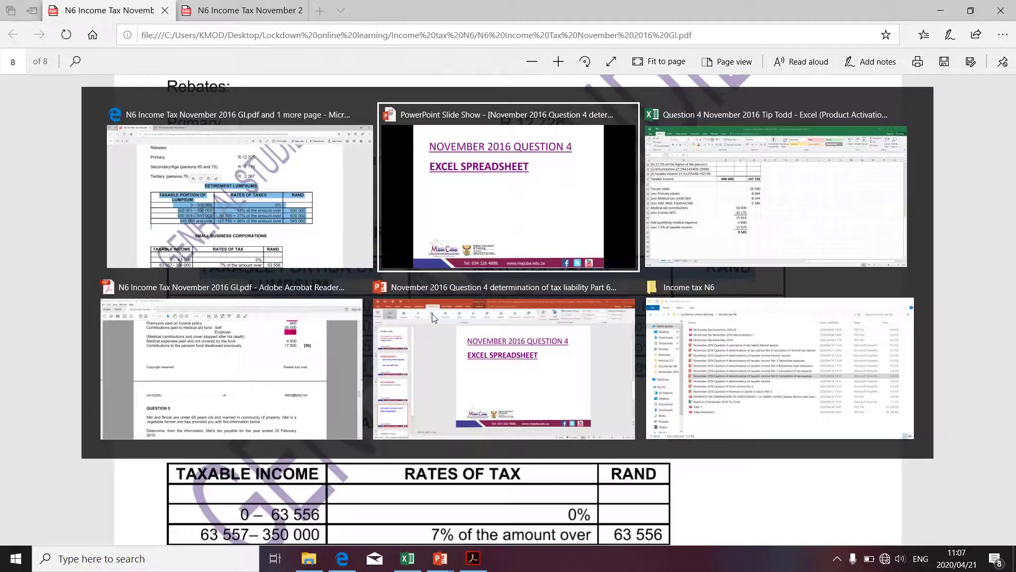
# - Switch to the tax workbook and select the empty rows from row 43 down, below the 9 545 total
pyautogui.hotkey('alt', 'Tab')
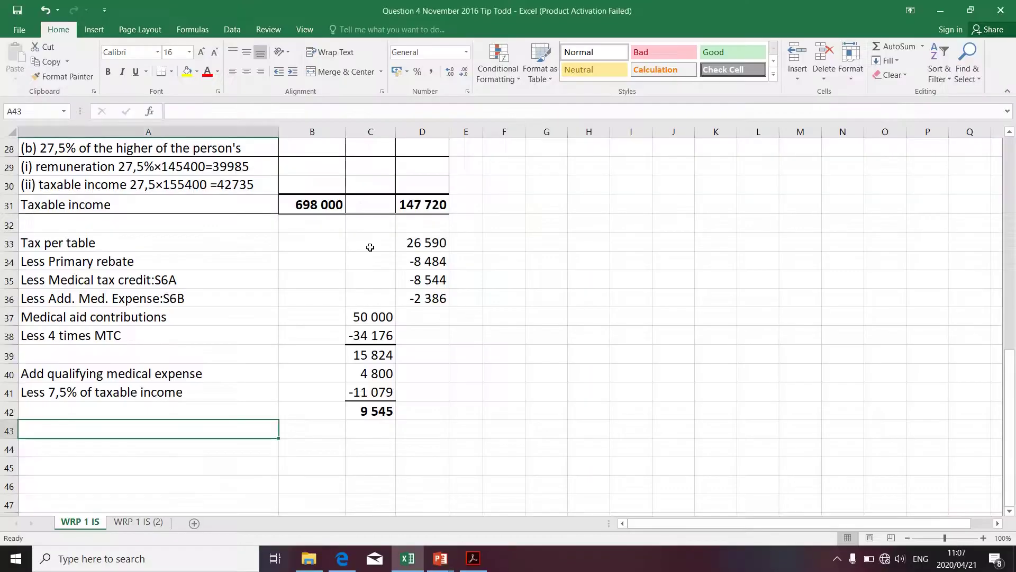
pyautogui.scroll(8, 188, 310)
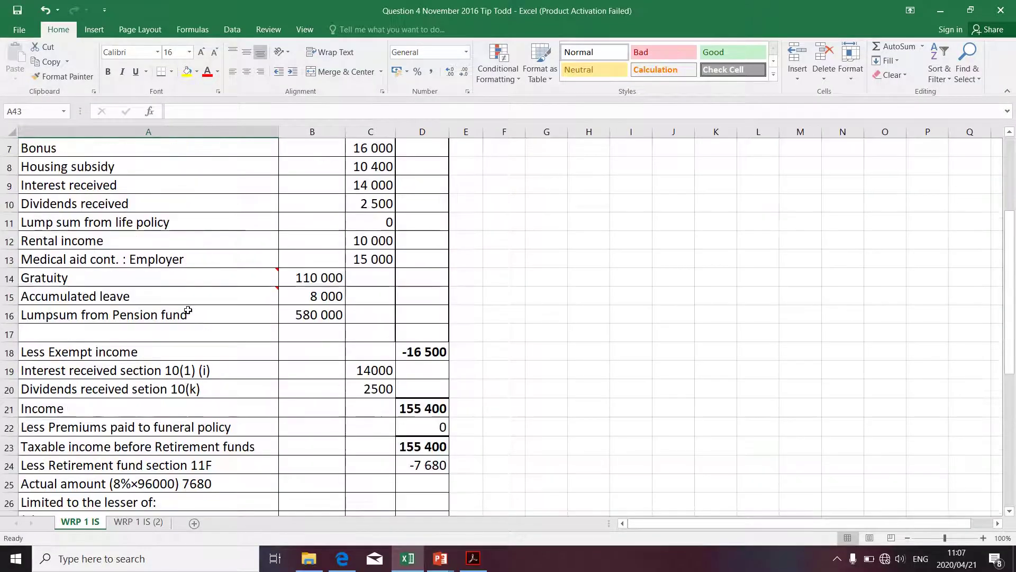
pyautogui.scroll(-3, 188, 310)
pyautogui.scroll(4, 188, 311)
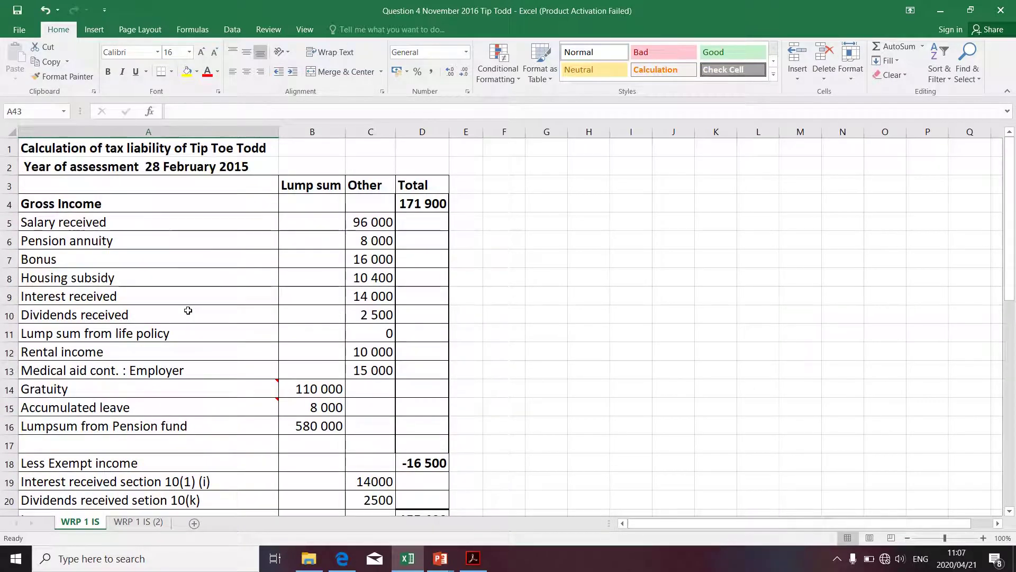
pyautogui.scroll(-11, 188, 310)
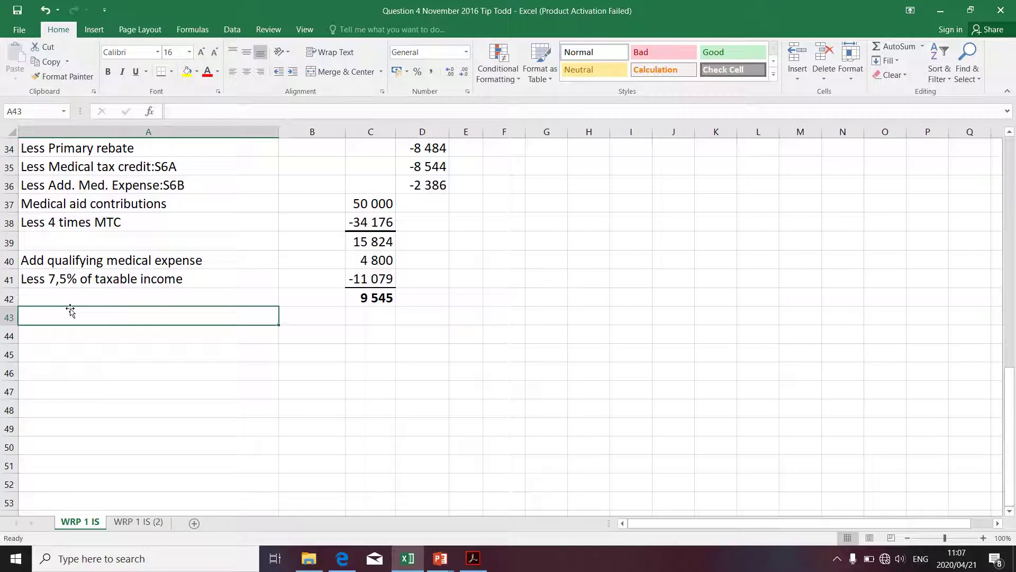
pyautogui.scroll(2, 71, 311)
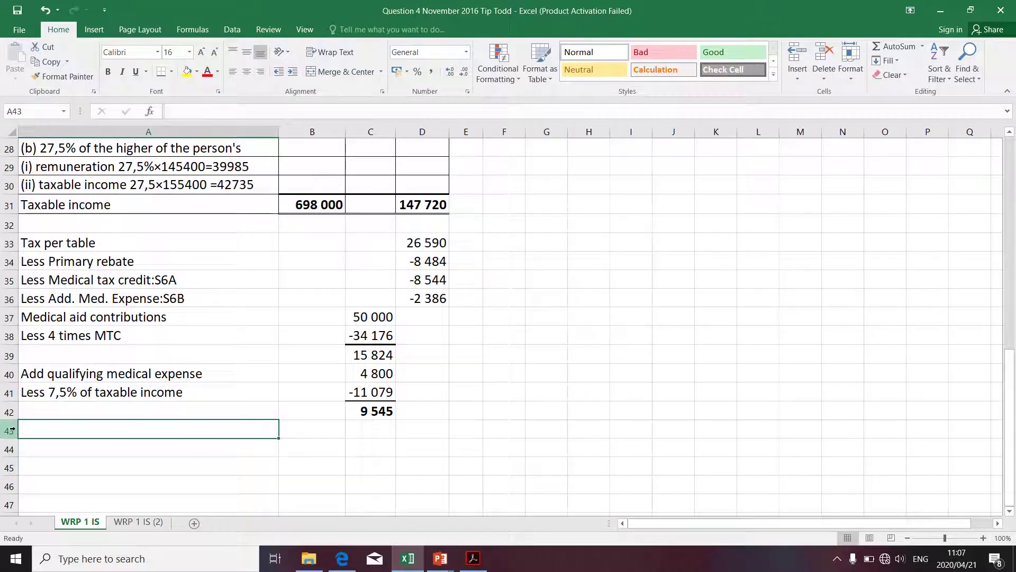
pyautogui.moveTo(12, 429); pyautogui.dragTo(62, 412)
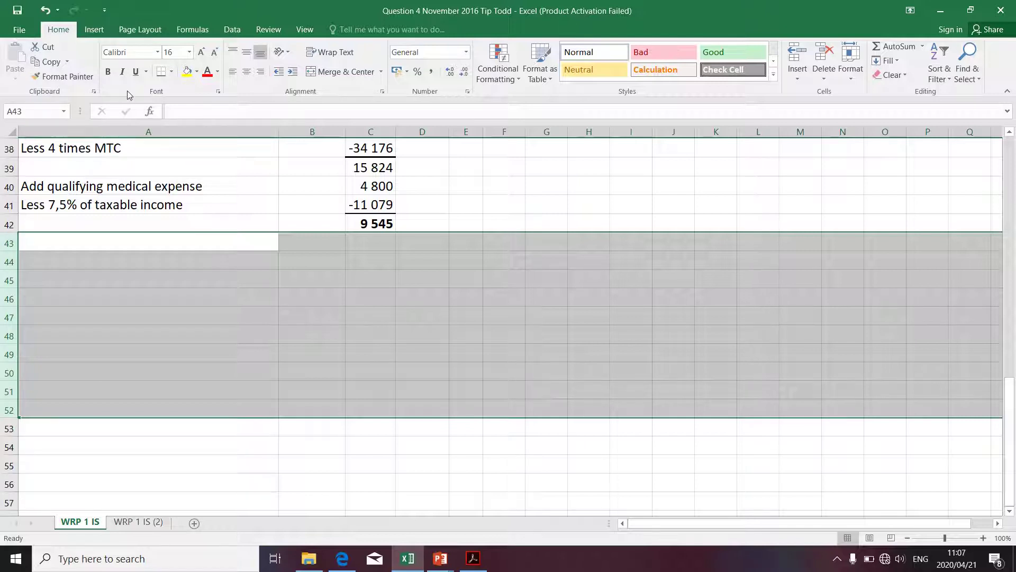
# - Give the selected empty rows 48-point text and widen the Total column D
pyautogui.click(191, 53)
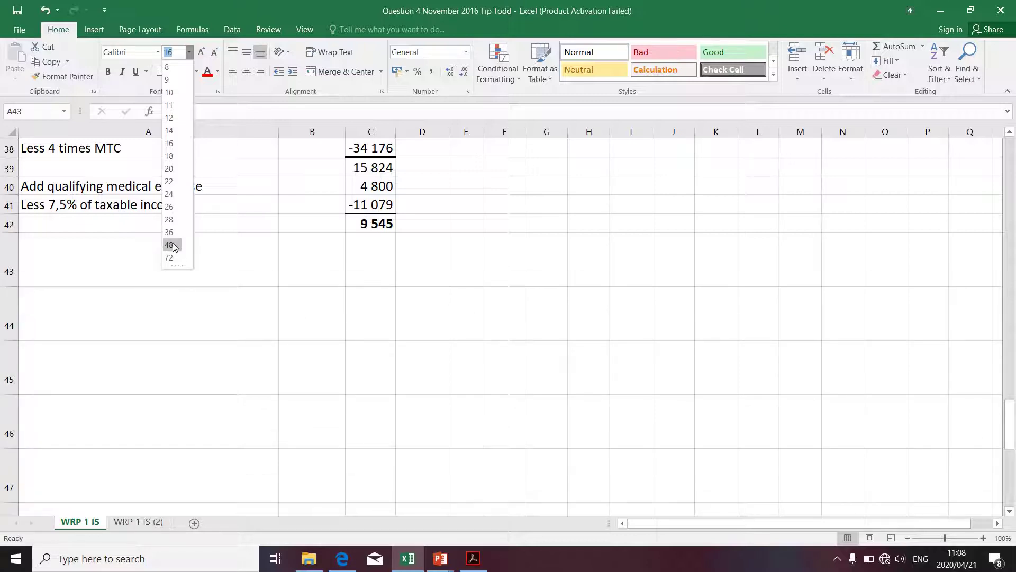
pyautogui.click(173, 244)
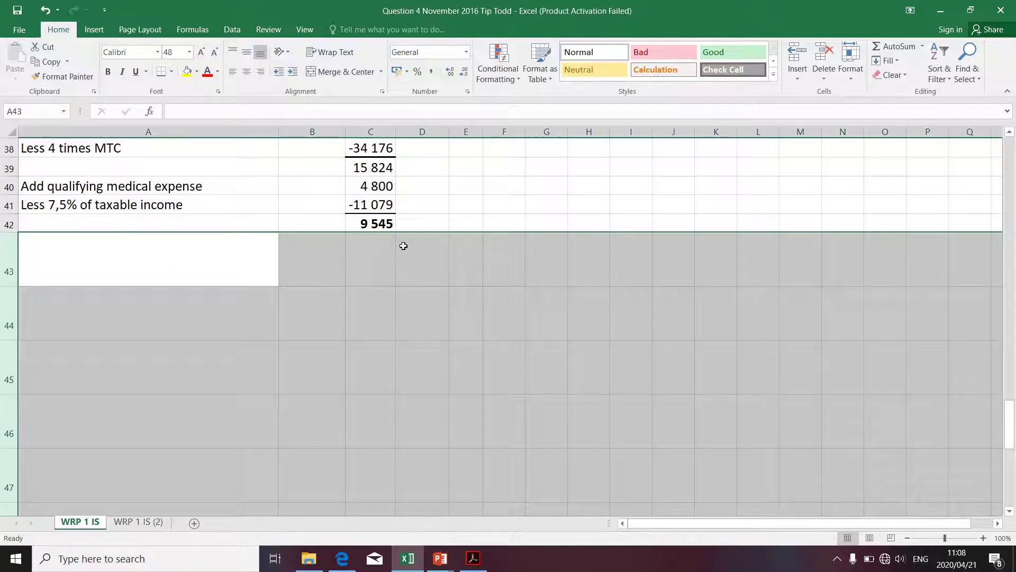
pyautogui.scroll(2, 402, 245)
pyautogui.moveTo(448, 133); pyautogui.dragTo(524, 141)
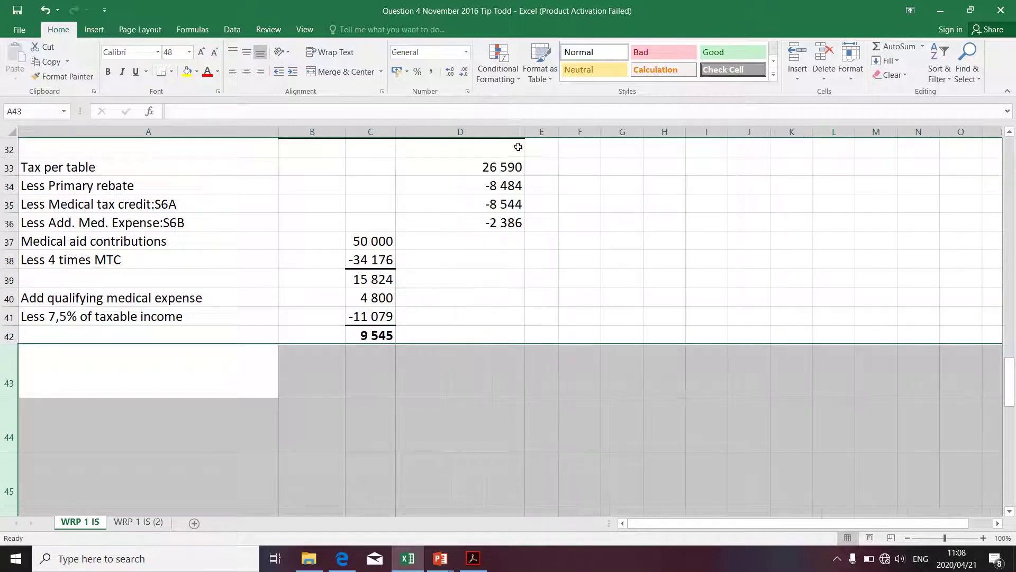
pyautogui.scroll(-1, 394, 312)
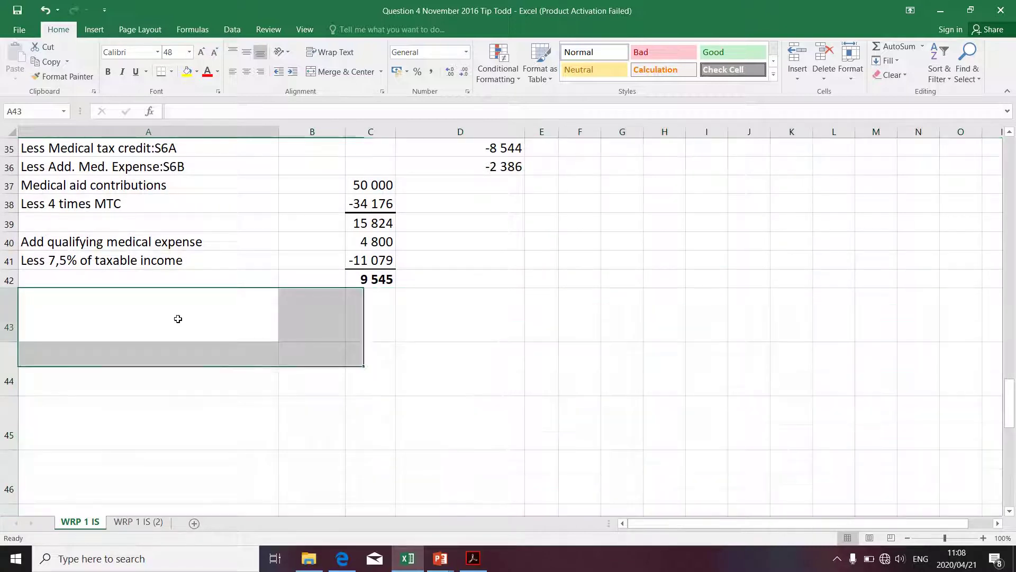
pyautogui.scroll(2, 178, 318)
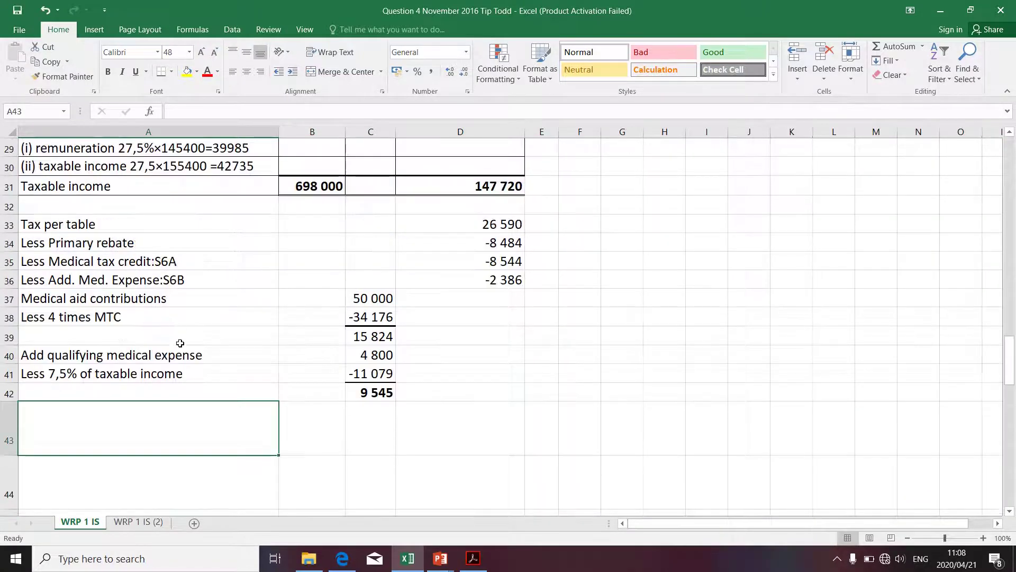
pyautogui.scroll(3, 241, 413)
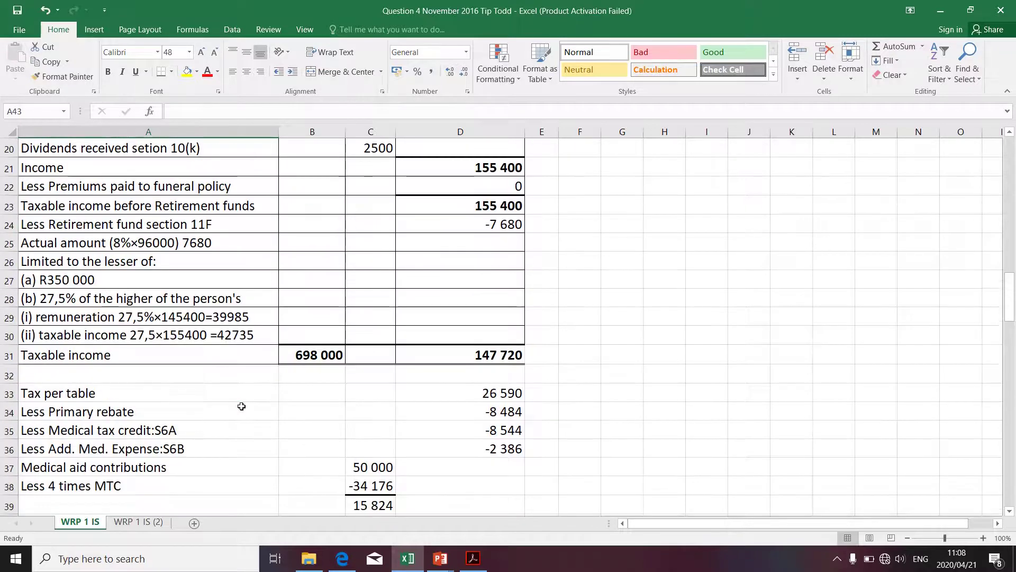
pyautogui.scroll(6, 241, 406)
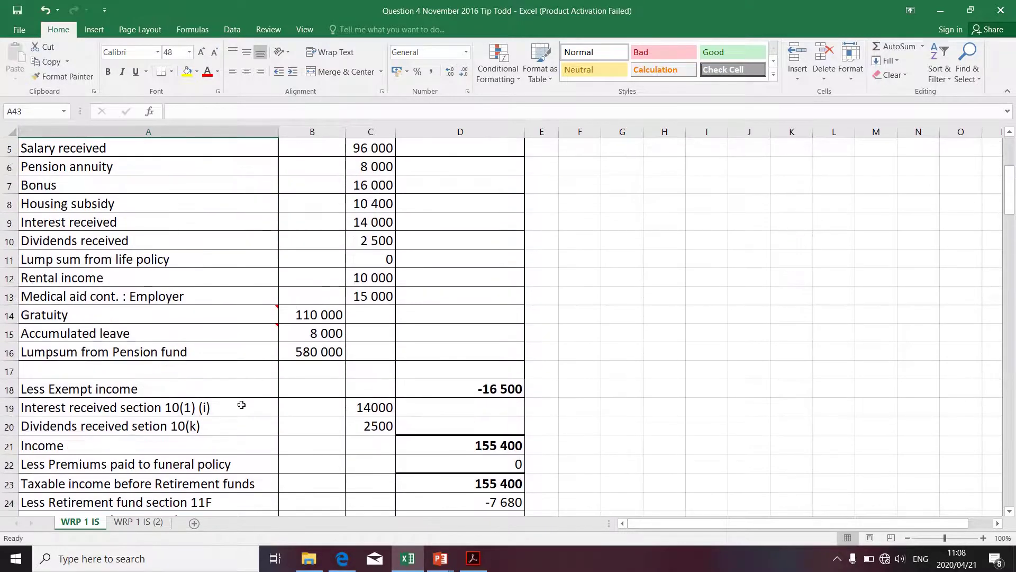
pyautogui.scroll(1, 241, 404)
pyautogui.moveTo(295, 386); pyautogui.dragTo(300, 425)
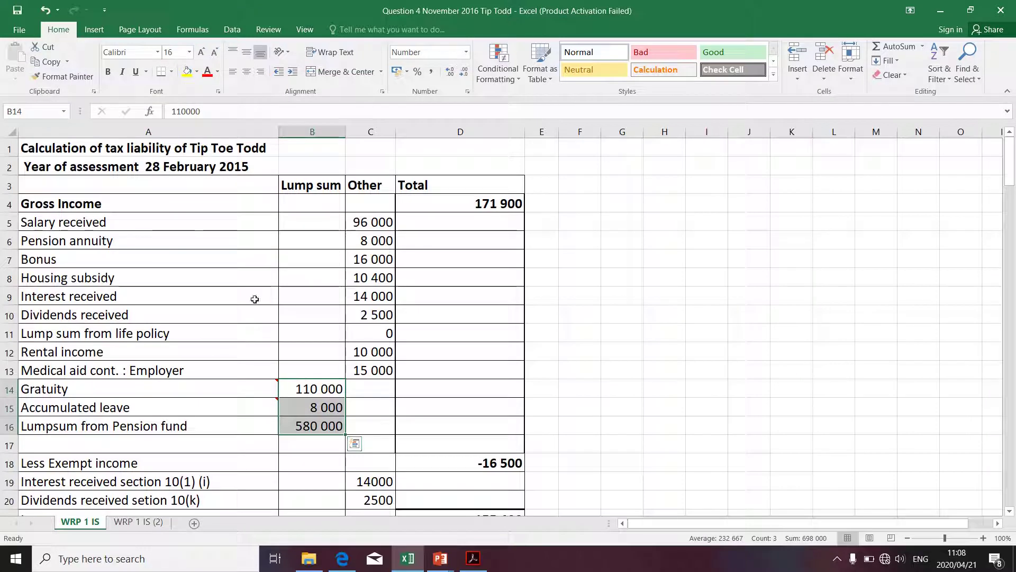
pyautogui.click(187, 75)
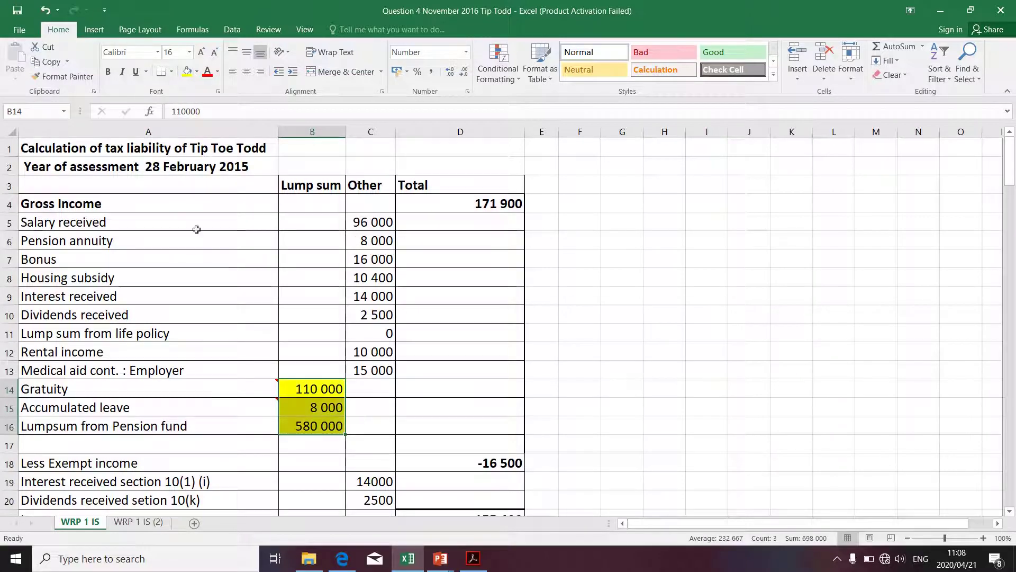
pyautogui.click(73, 394)
pyautogui.moveTo(73, 394); pyautogui.dragTo(74, 426)
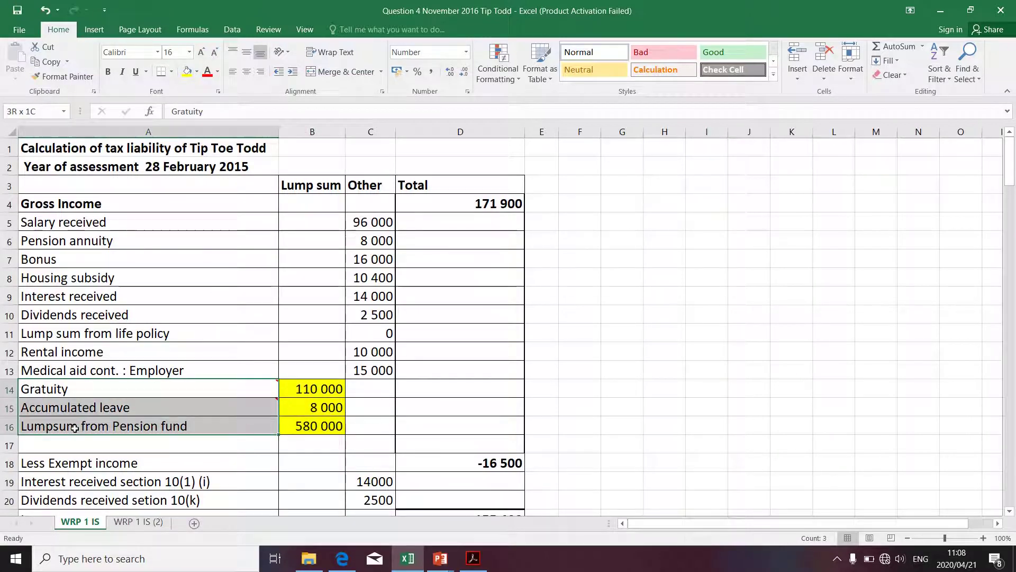
pyautogui.click(189, 74)
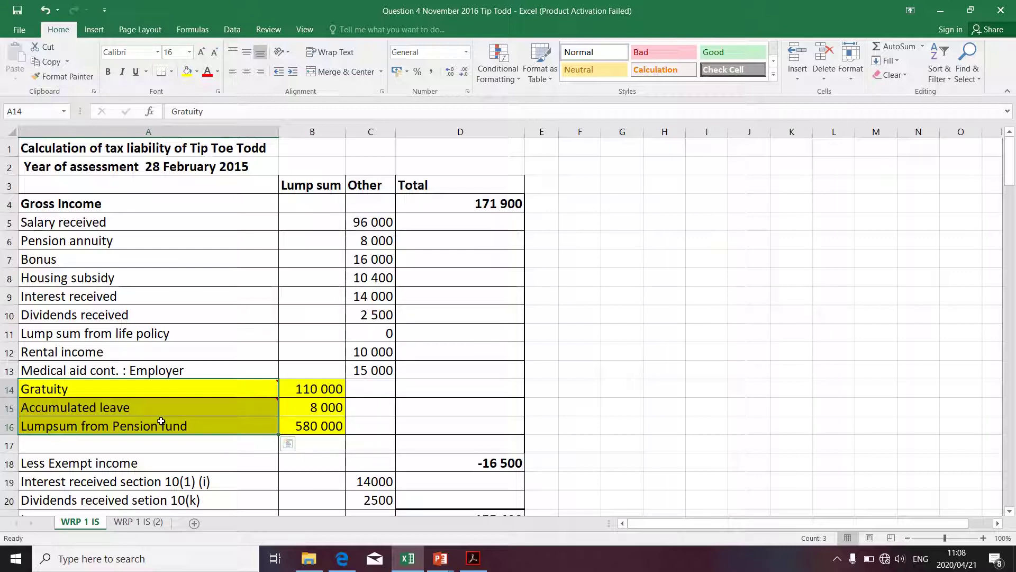
pyautogui.scroll(-2, 208, 423)
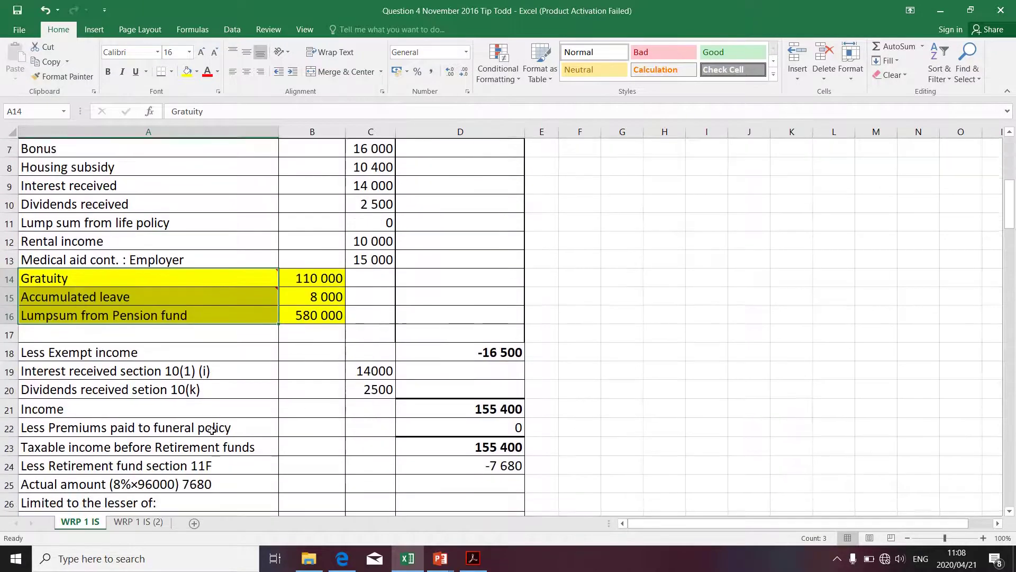
pyautogui.scroll(-4, 212, 431)
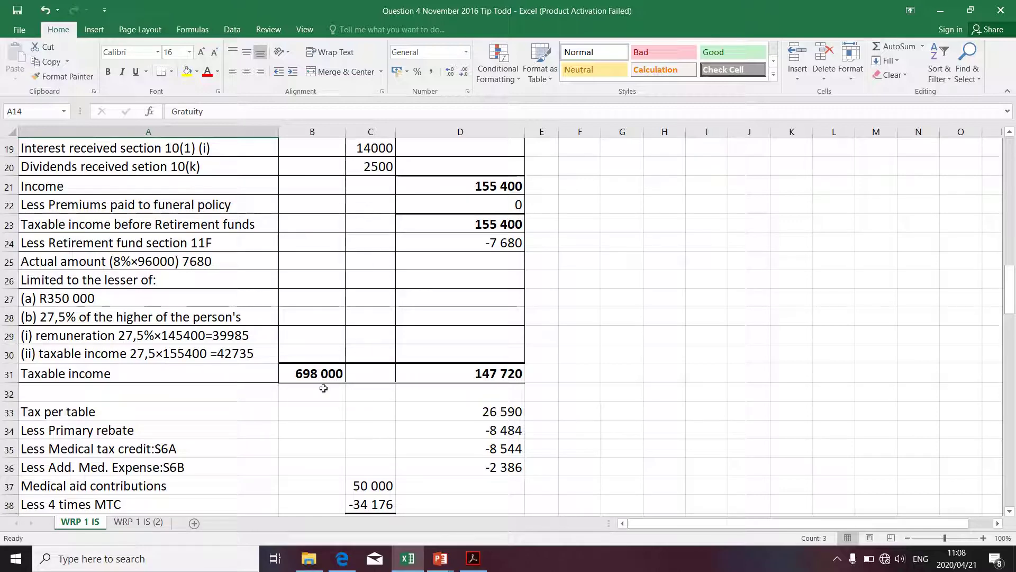
pyautogui.scroll(-4, 323, 387)
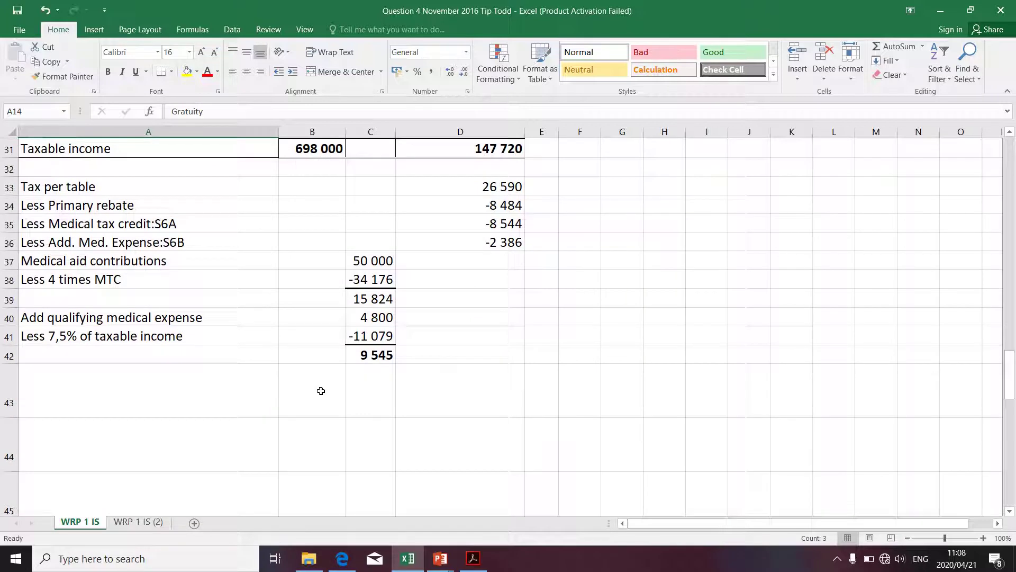
# - Enter the 'Tax on lump sums' heading in A43 and the 'Taxable income' label below it
pyautogui.click(132, 401)
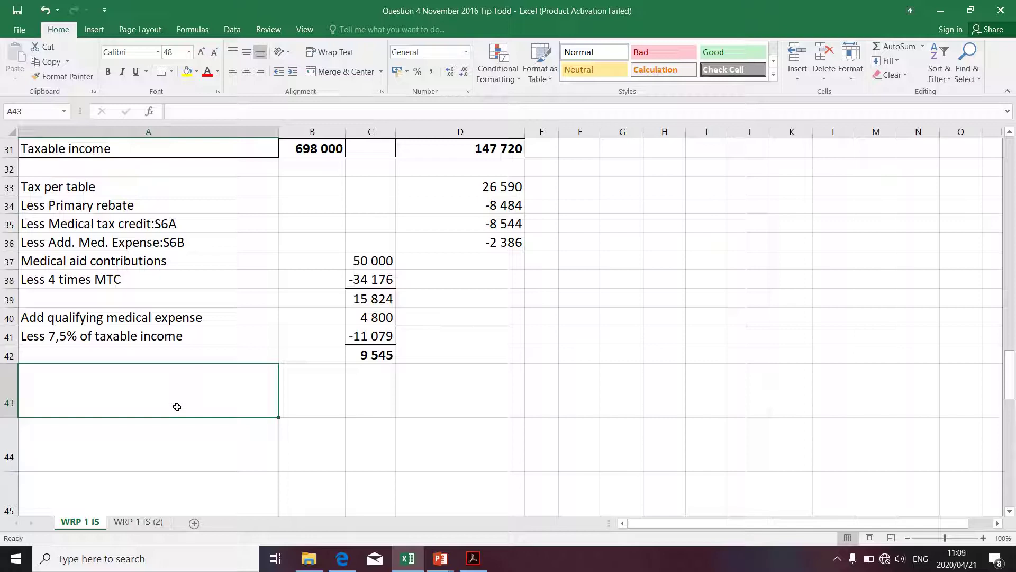
pyautogui.write('Ta')
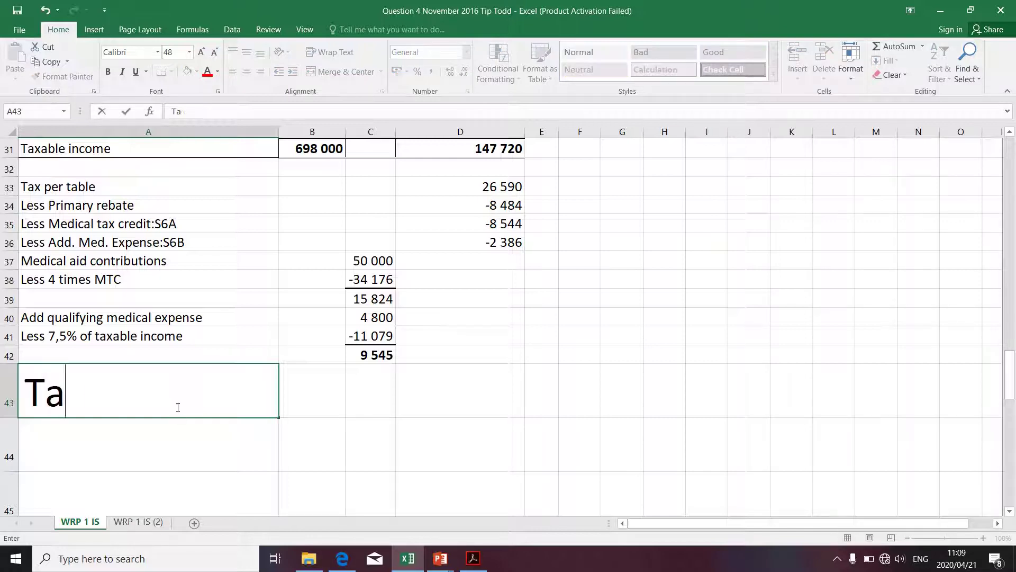
pyautogui.write('x on lu')
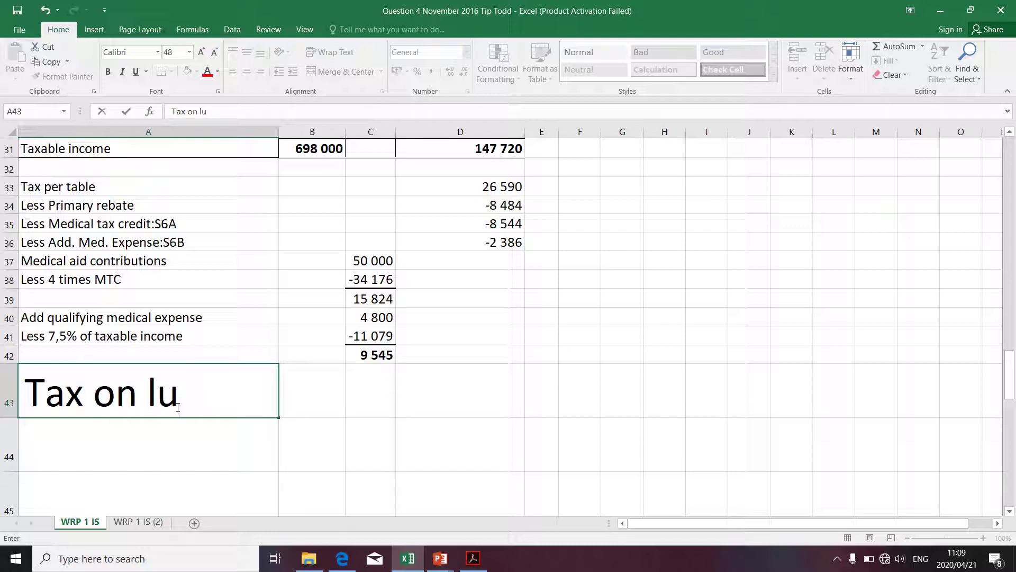
pyautogui.write('mp ')
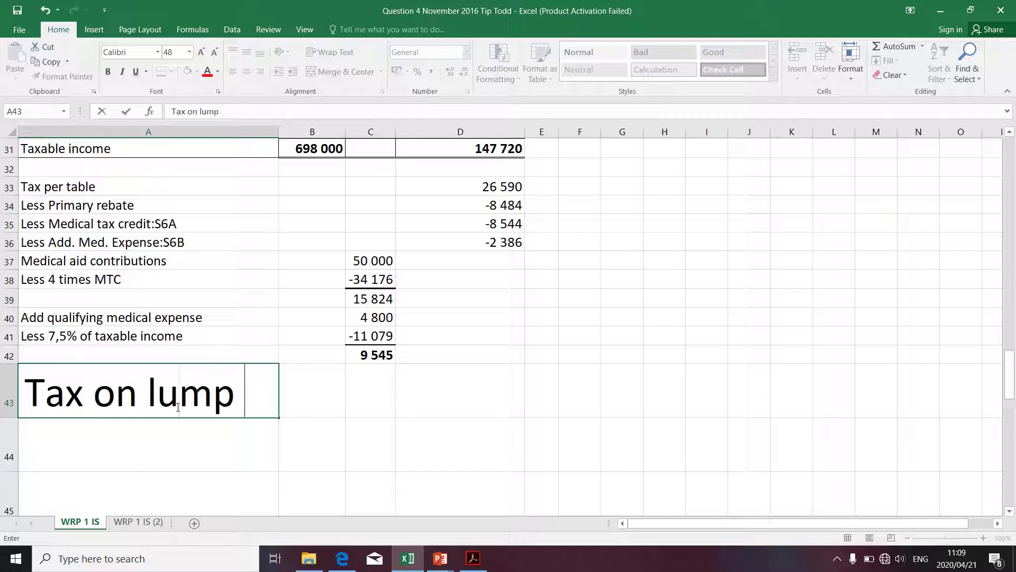
pyautogui.write('sums')
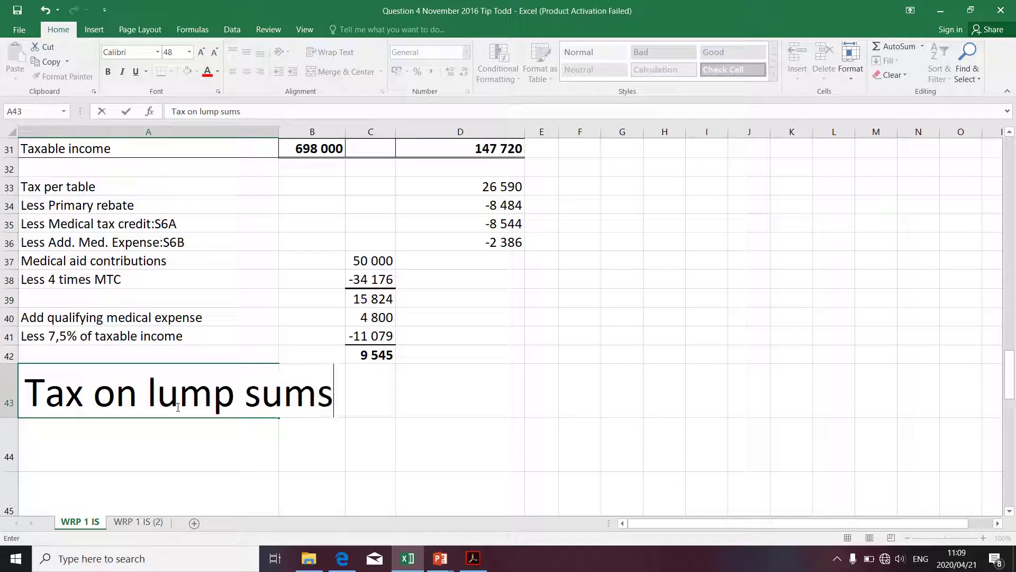
pyautogui.press('Return')
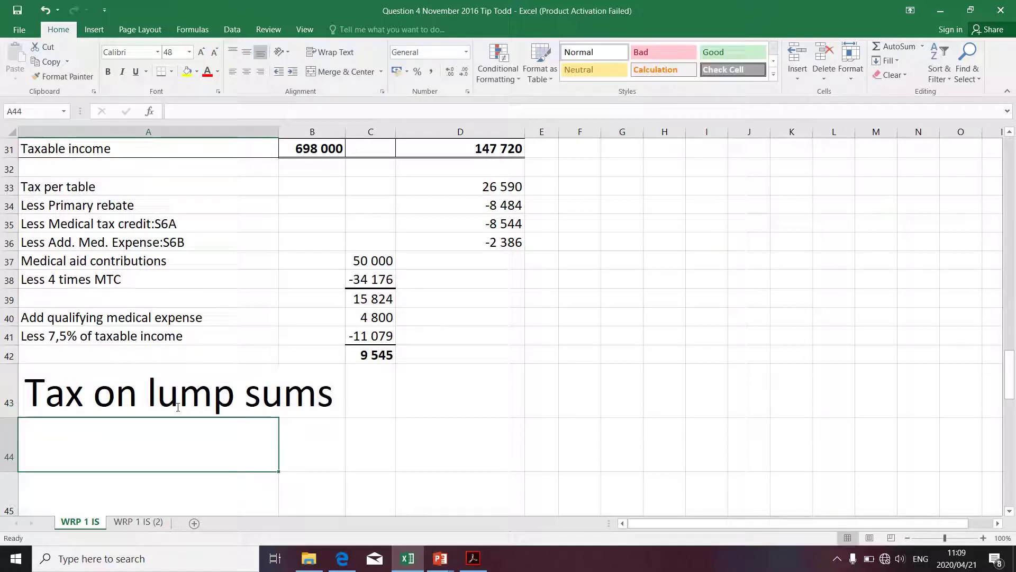
pyautogui.write('Tax')
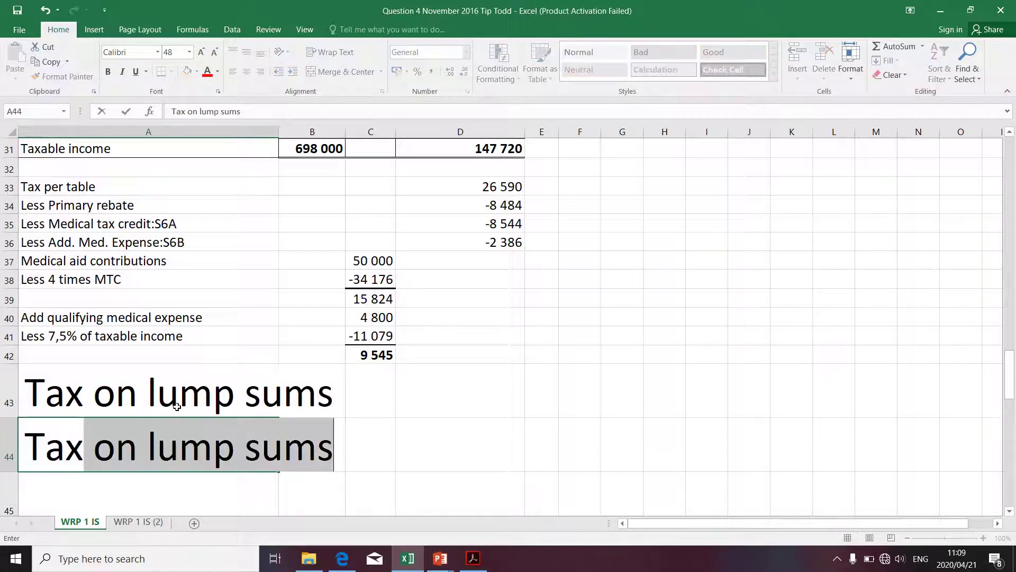
pyautogui.write('able income')
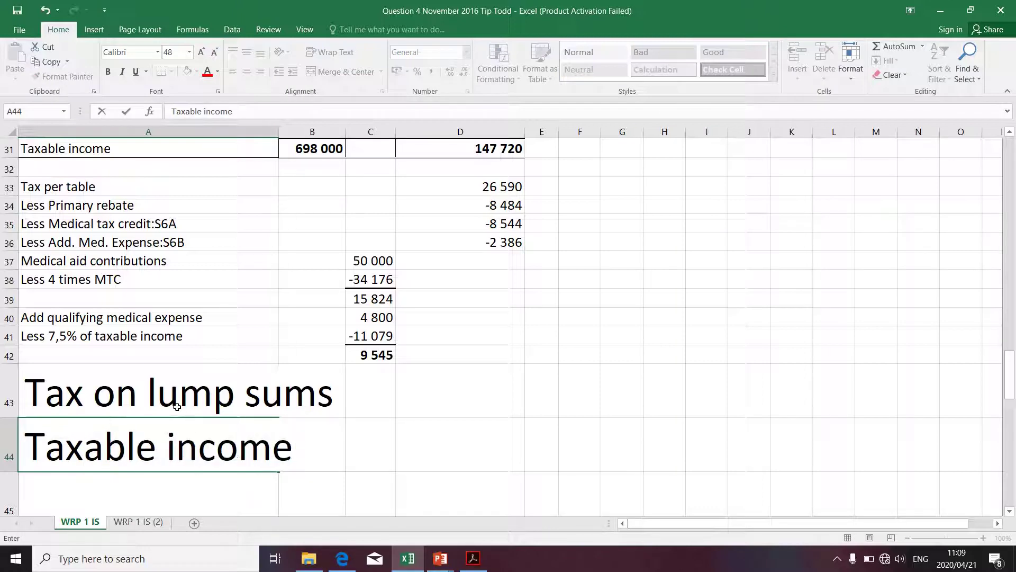
# - Link C44 to the taxable income total with =B31, showing 698 000
pyautogui.click(359, 458)
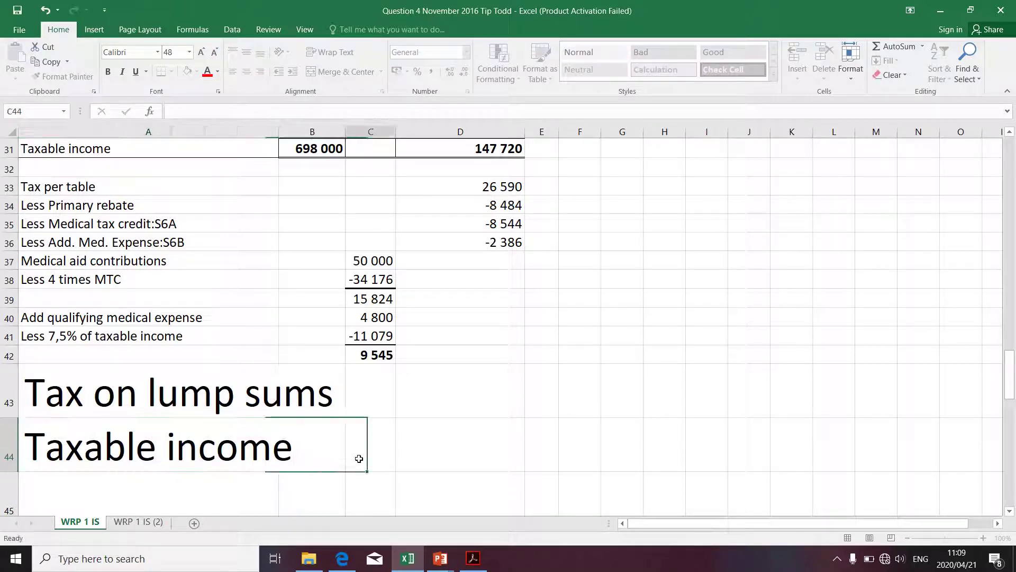
pyautogui.write('=')
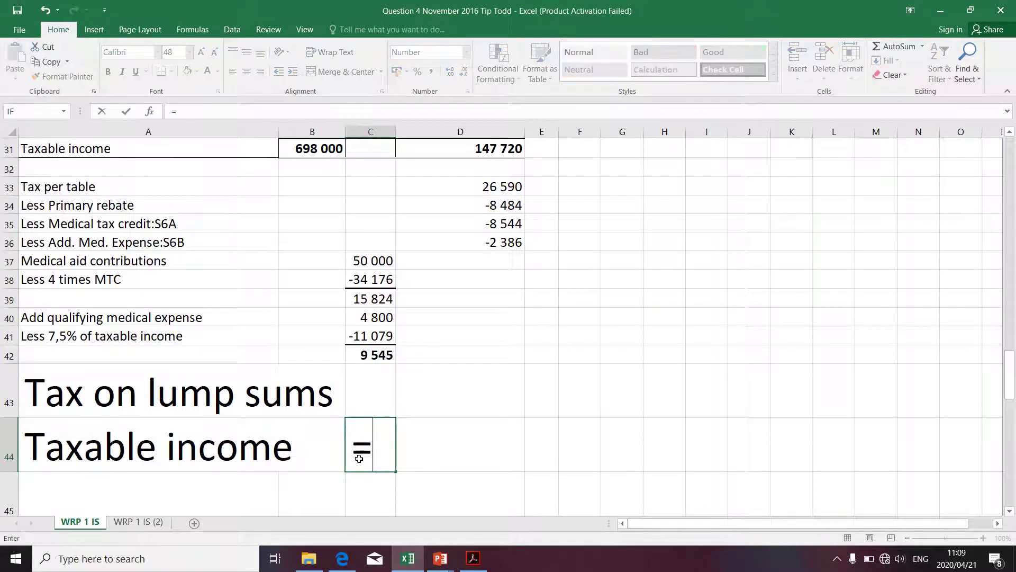
pyautogui.click(296, 149)
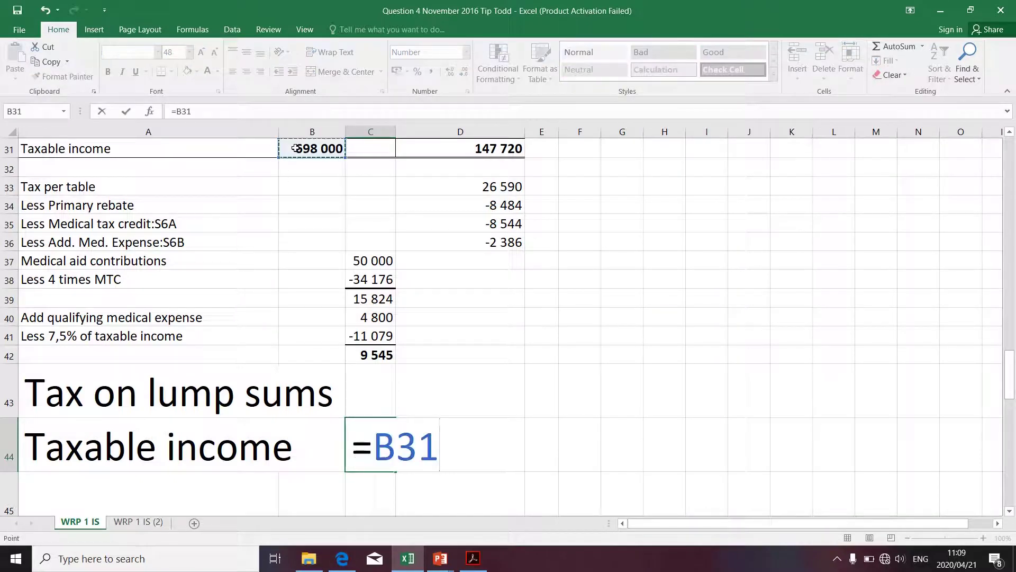
pyautogui.press('Return')
pyautogui.click(162, 484)
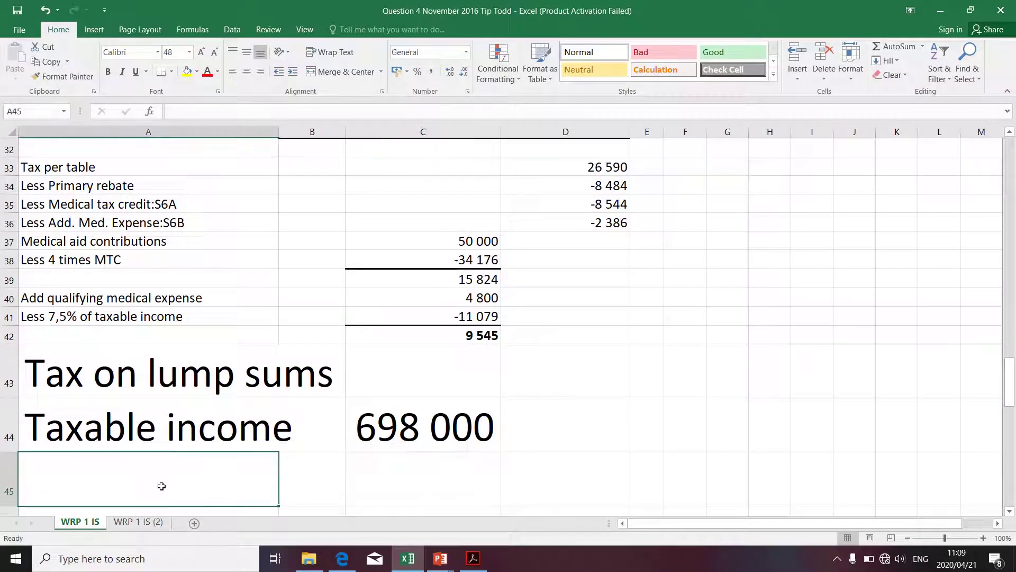
pyautogui.hotkey('alt', 'Tab')
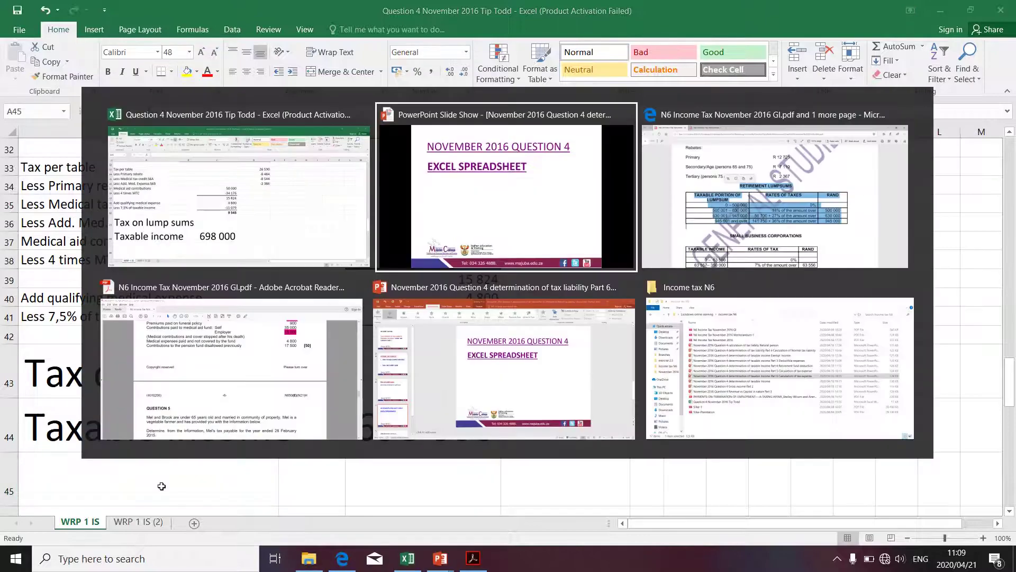
# - Scroll the question paper up to page 5 to find the 17 500 disallowed pension contributions
pyautogui.press('Tab')
pyautogui.scroll(10, 162, 484)
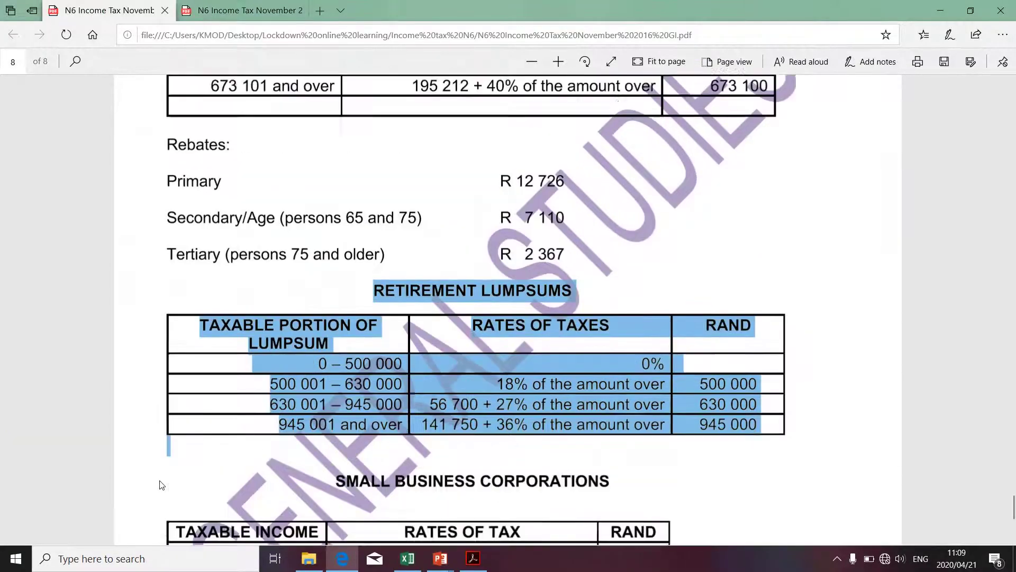
pyautogui.scroll(15, 161, 485)
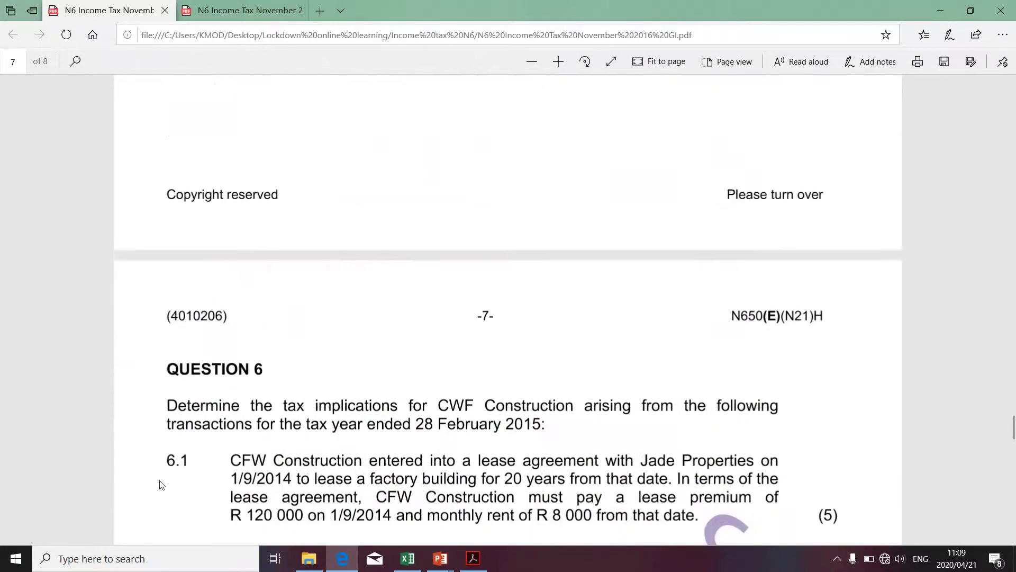
pyautogui.scroll(-5, 162, 484)
pyautogui.scroll(15, 162, 485)
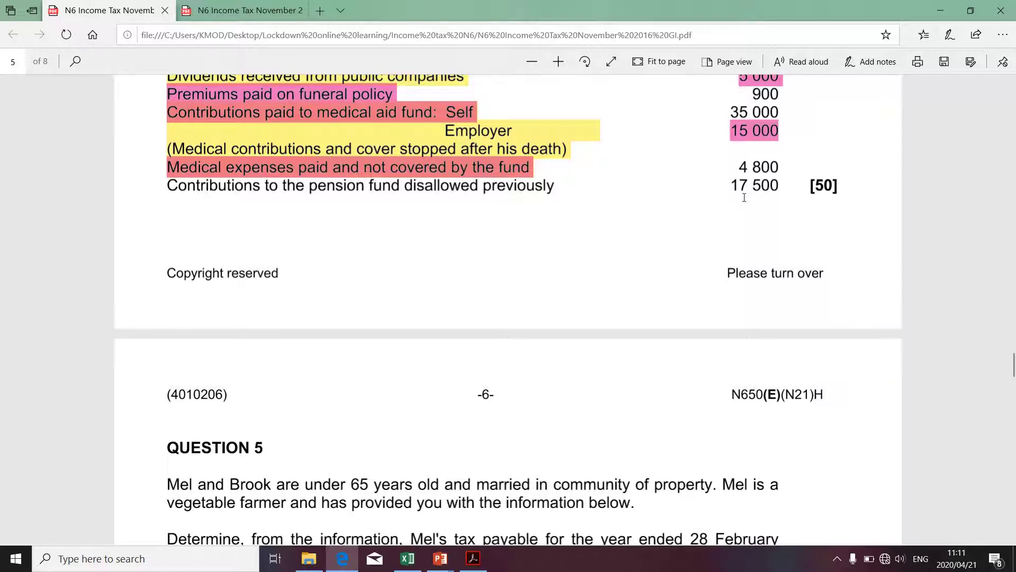
# - Label row 45 'Disallowed pen cont.' in the Excel lump sum section
pyautogui.hotkey('alt', 'Tab')
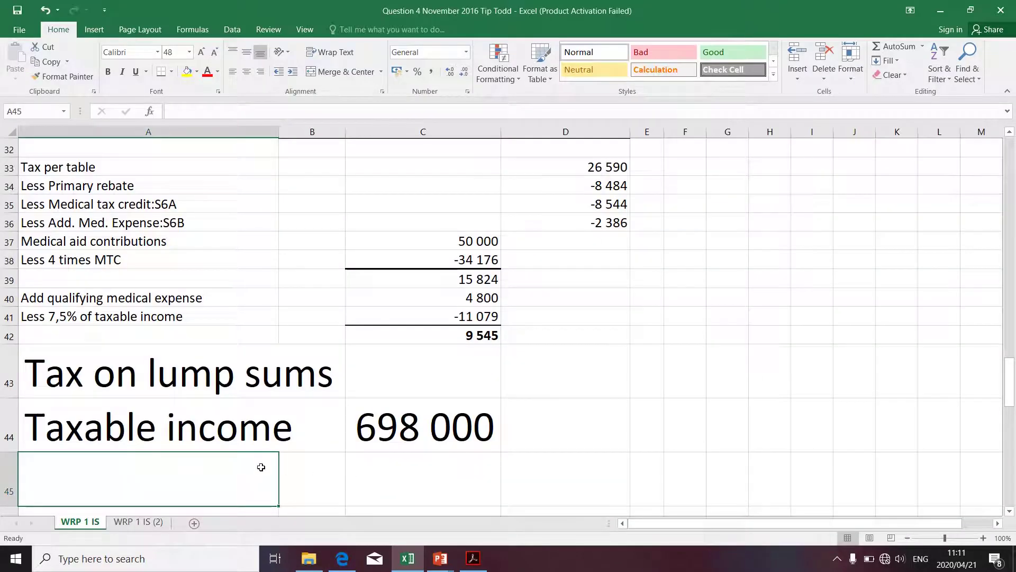
pyautogui.write('Dis')
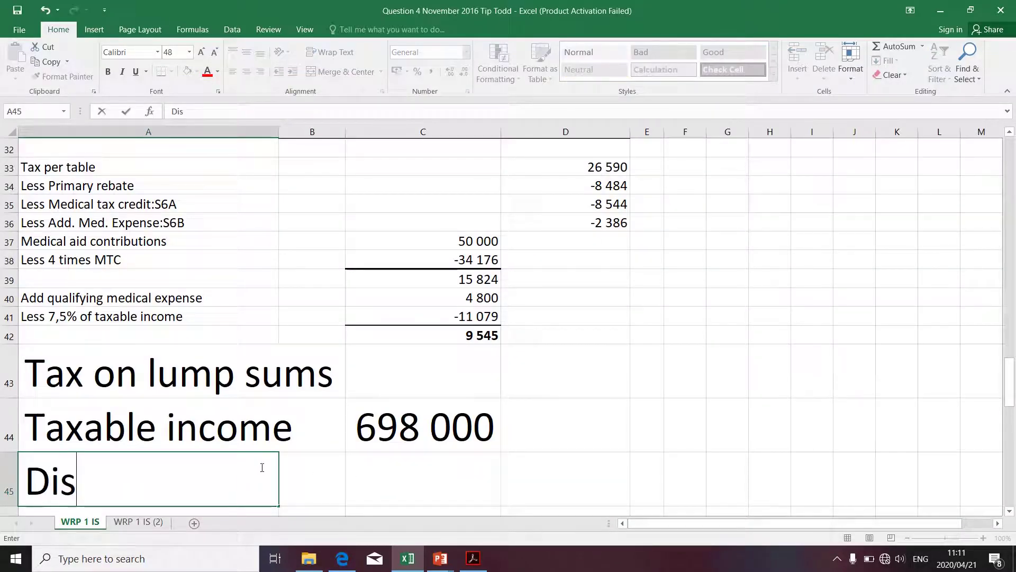
pyautogui.write('allo')
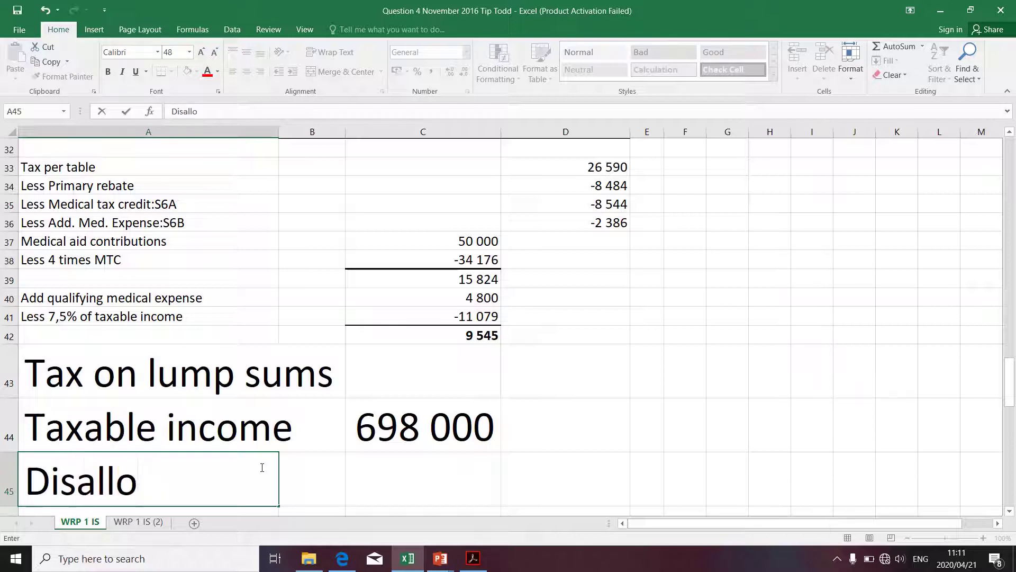
pyautogui.write('wed ')
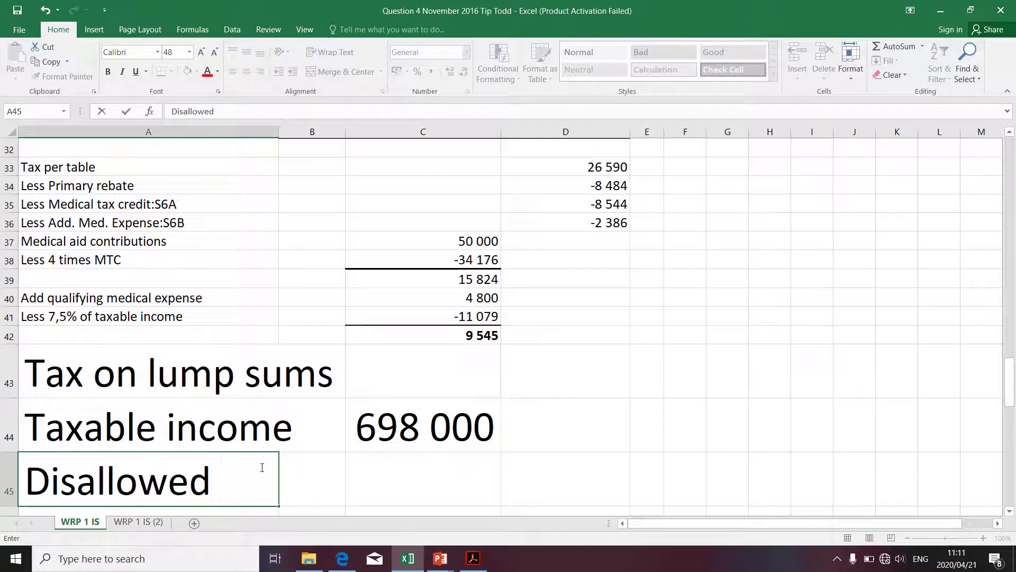
pyautogui.write('pen co')
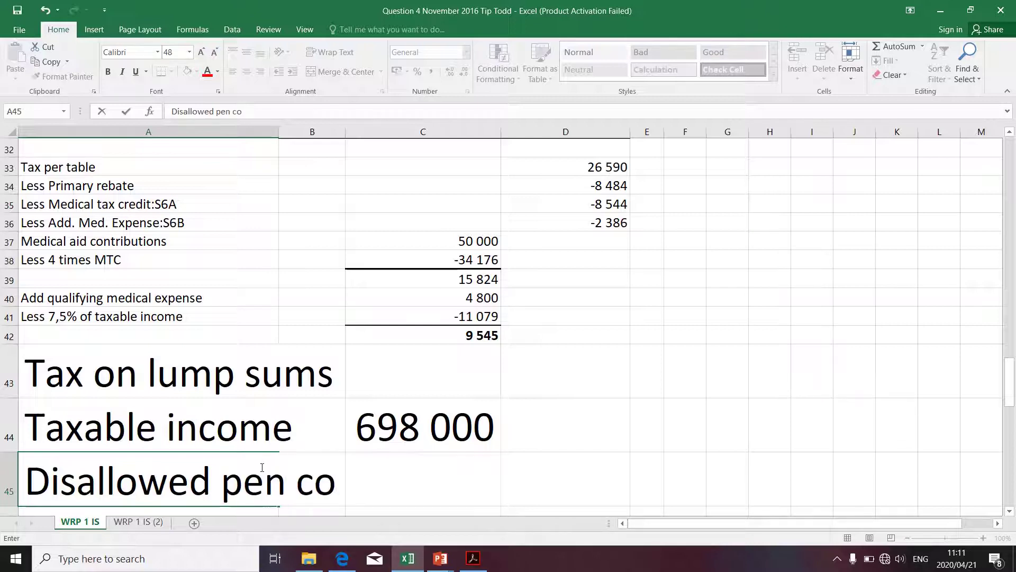
pyautogui.write('nt.')
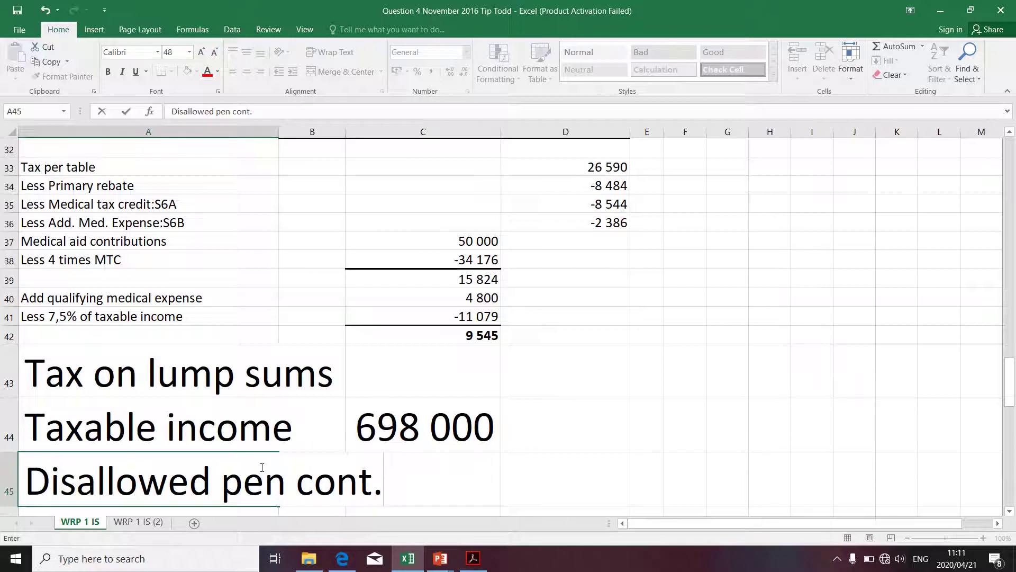
pyautogui.click(511, 493)
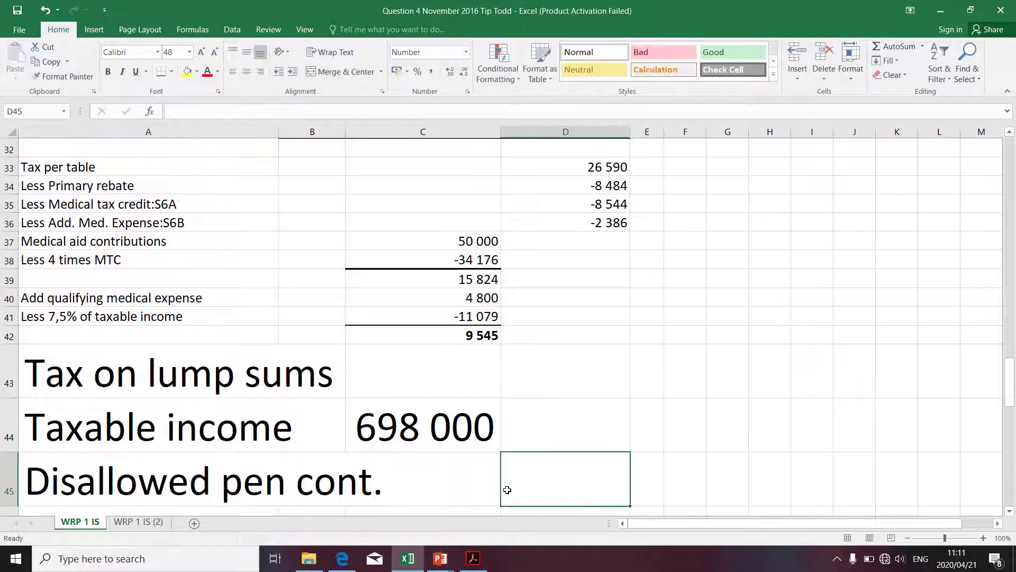
# - Enter -17500 as the disallowed pension contribution in C45, checked against the question paper
pyautogui.click(445, 488)
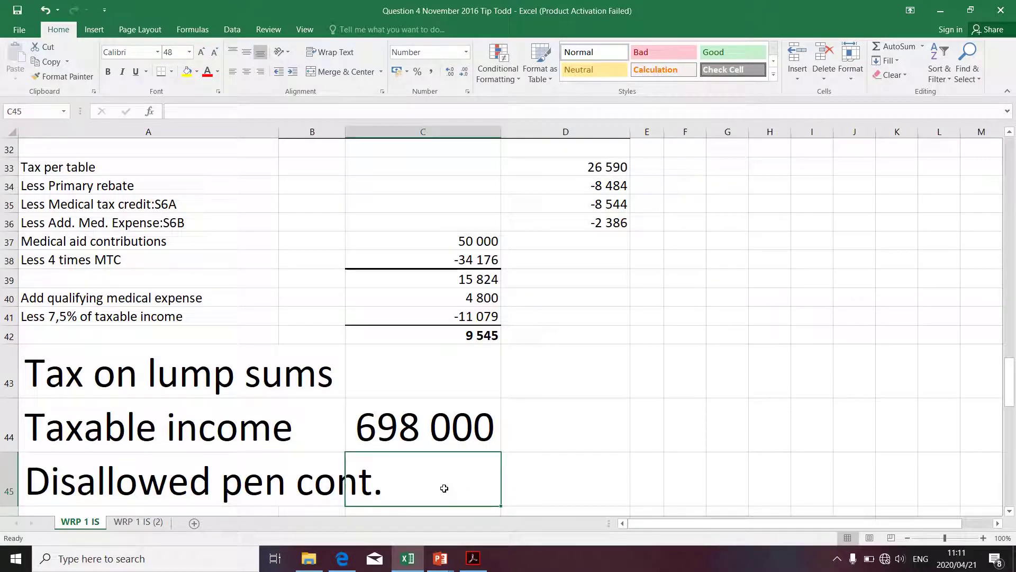
pyautogui.write('-')
pyautogui.hotkey('alt', 'Tab')
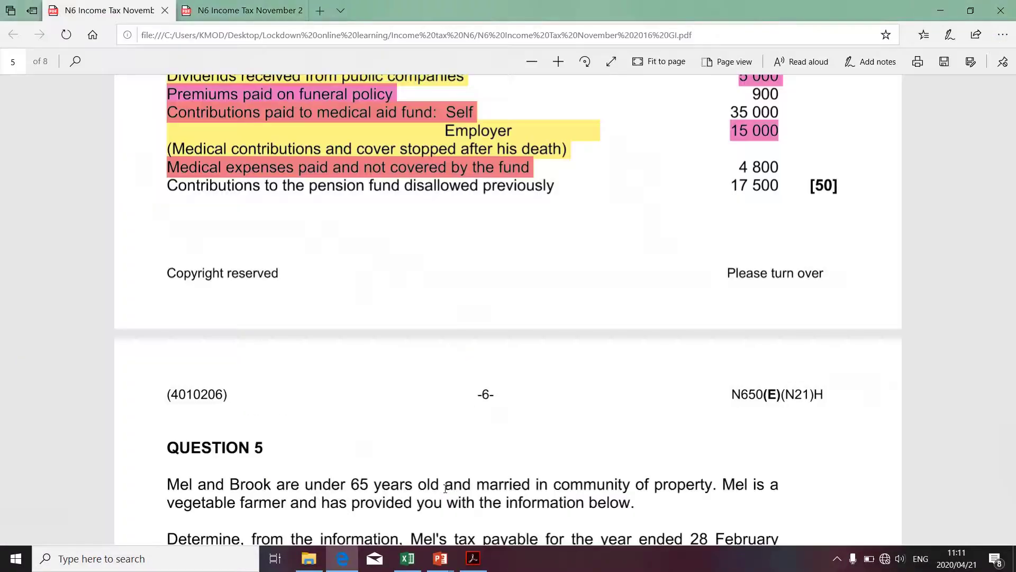
pyautogui.hotkey('alt', 'Tab')
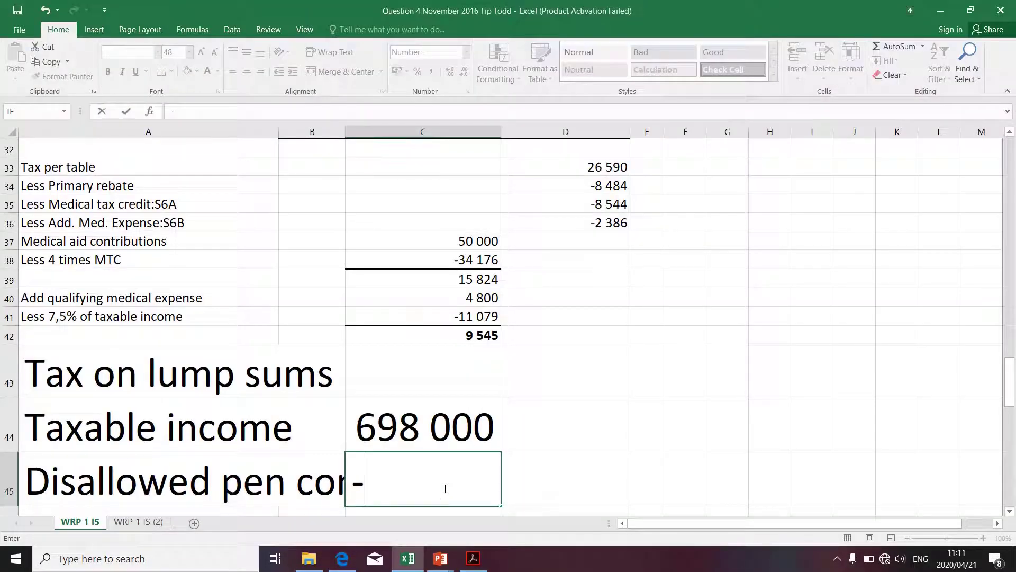
pyautogui.write('17500')
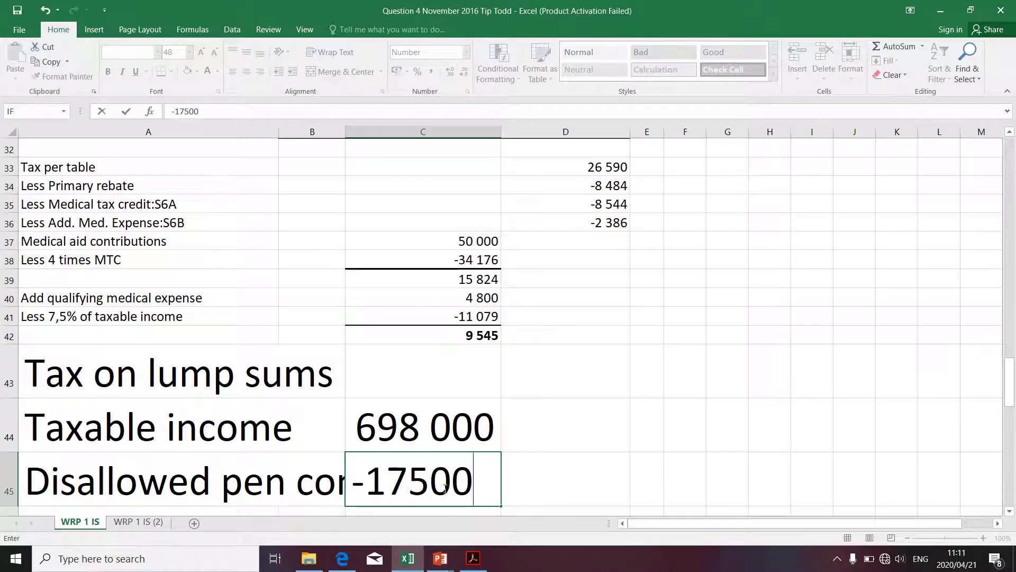
pyautogui.press('Return')
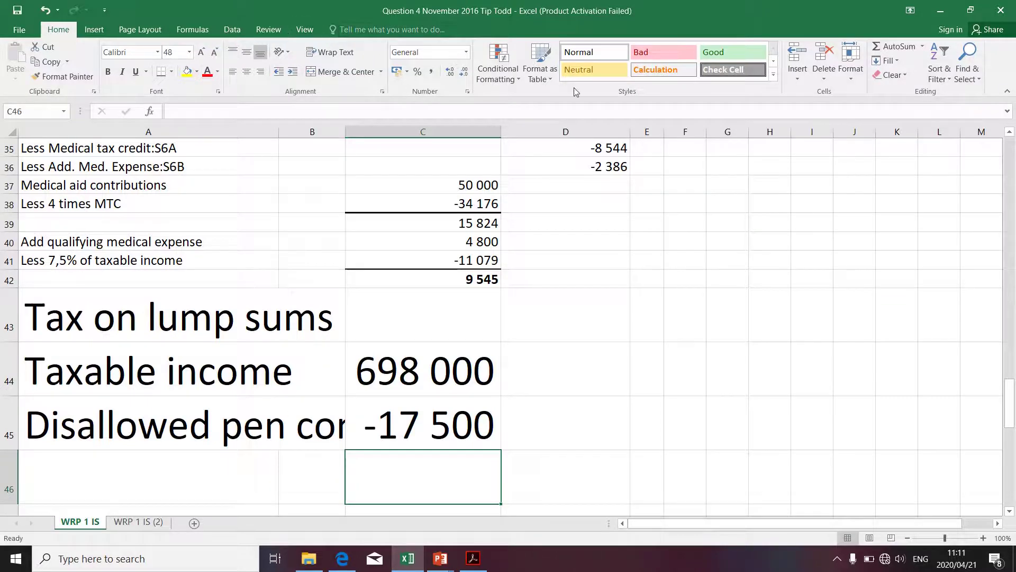
# - AutoSum C44:C45 into C46 to get the 680 500 total
pyautogui.click(880, 47)
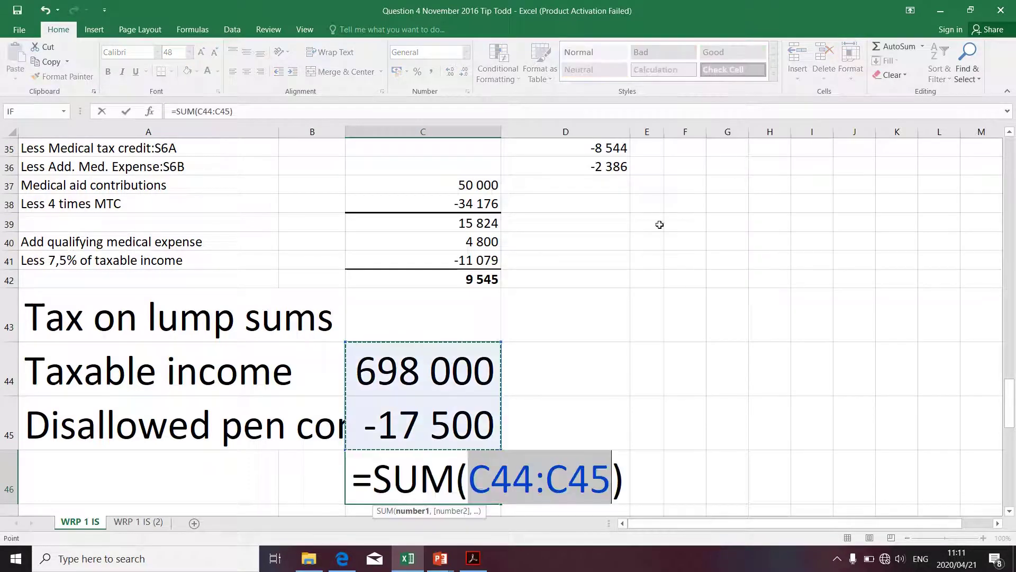
pyautogui.press('Return')
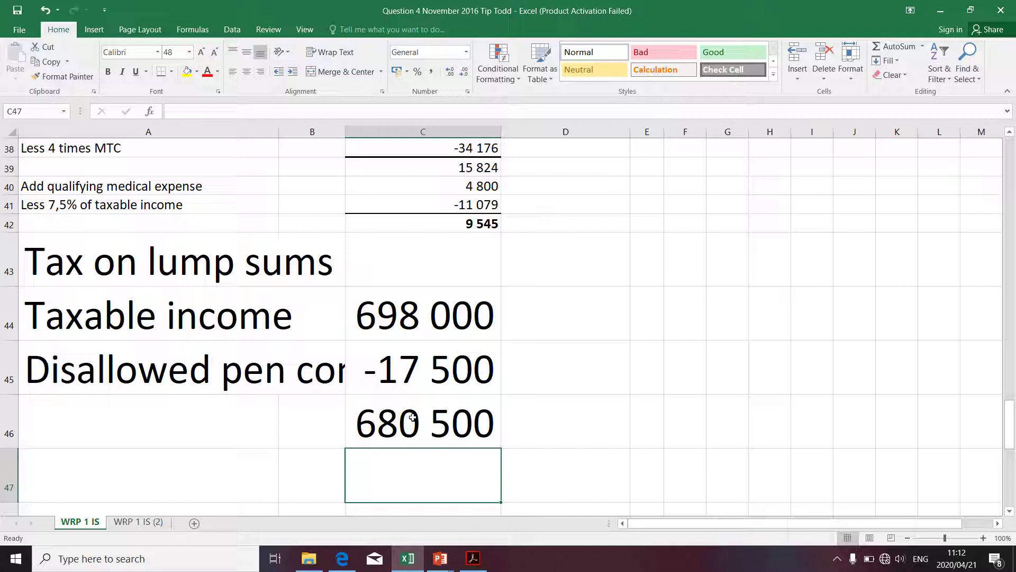
# - Select D43 beside the heading, then return to the question paper PDF in Edge
pyautogui.click(544, 277)
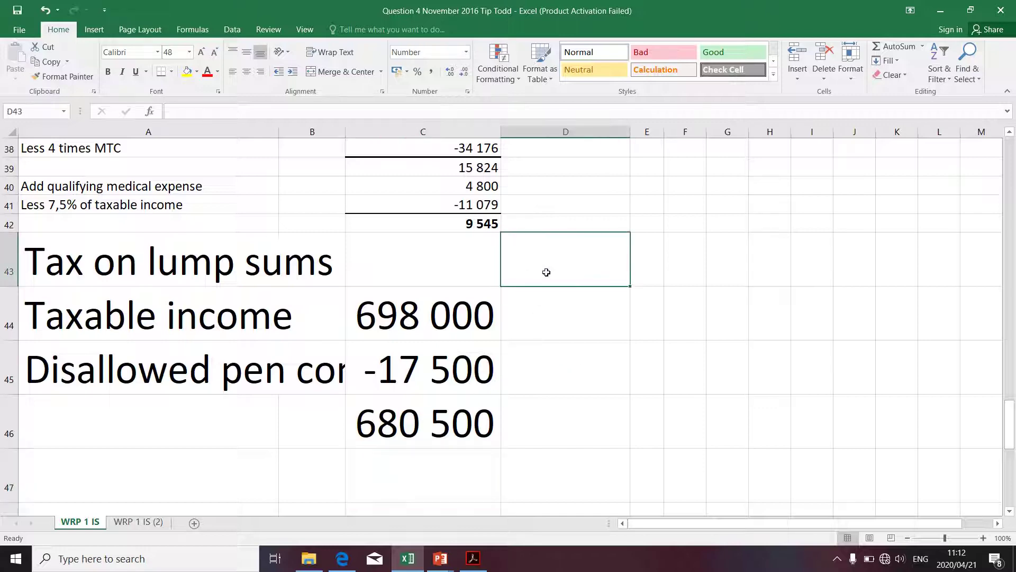
pyautogui.scroll(5, 546, 272)
pyautogui.scroll(-3, 546, 275)
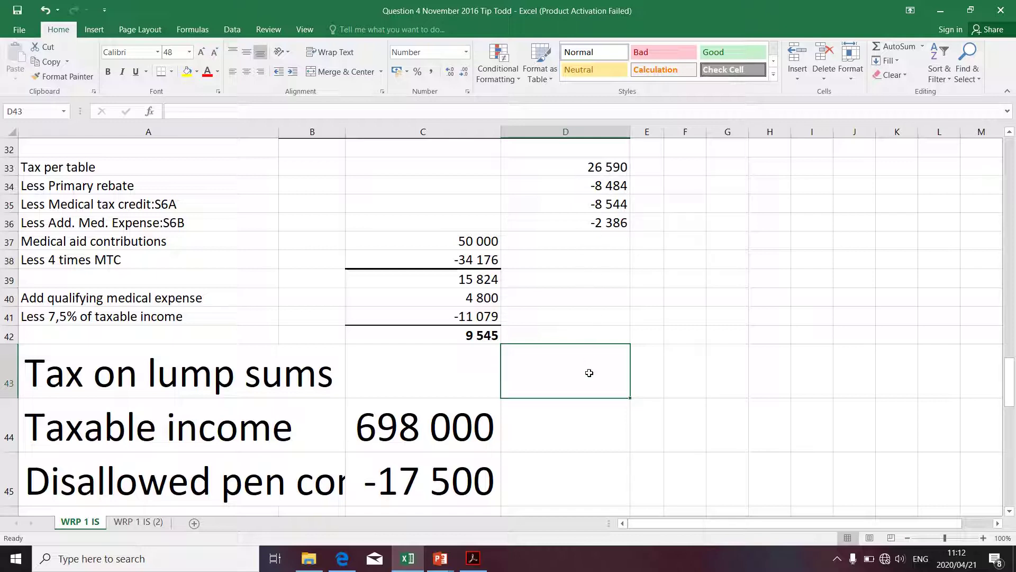
pyautogui.hotkey('alt', 'Tab')
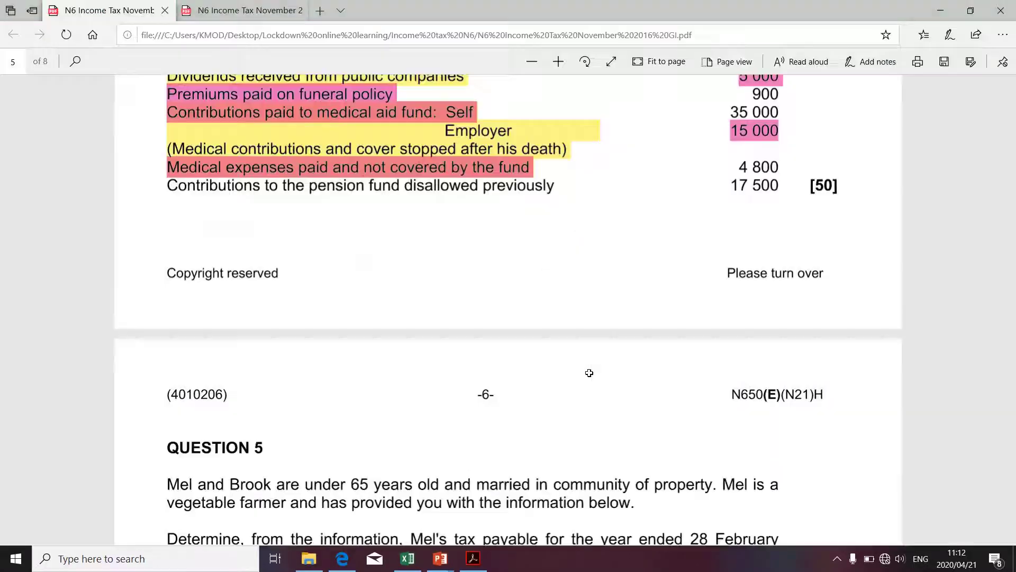
# - Scroll the PDF toward page 8 and check the formula behind the 680 500 total in C46
pyautogui.scroll(-10, 590, 371)
pyautogui.scroll(-15, 590, 374)
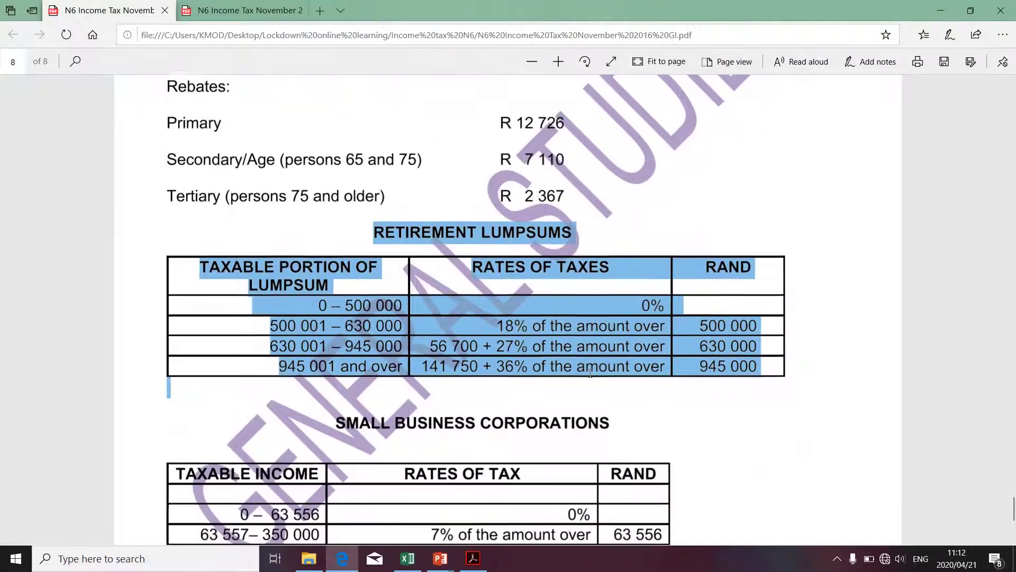
pyautogui.hotkey('alt', 'Tab')
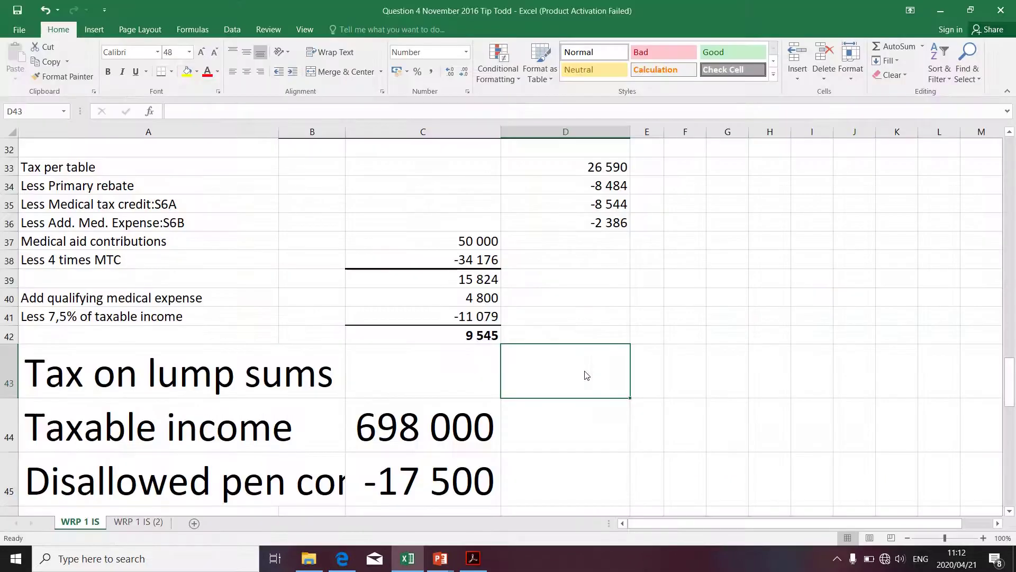
pyautogui.scroll(-2, 586, 375)
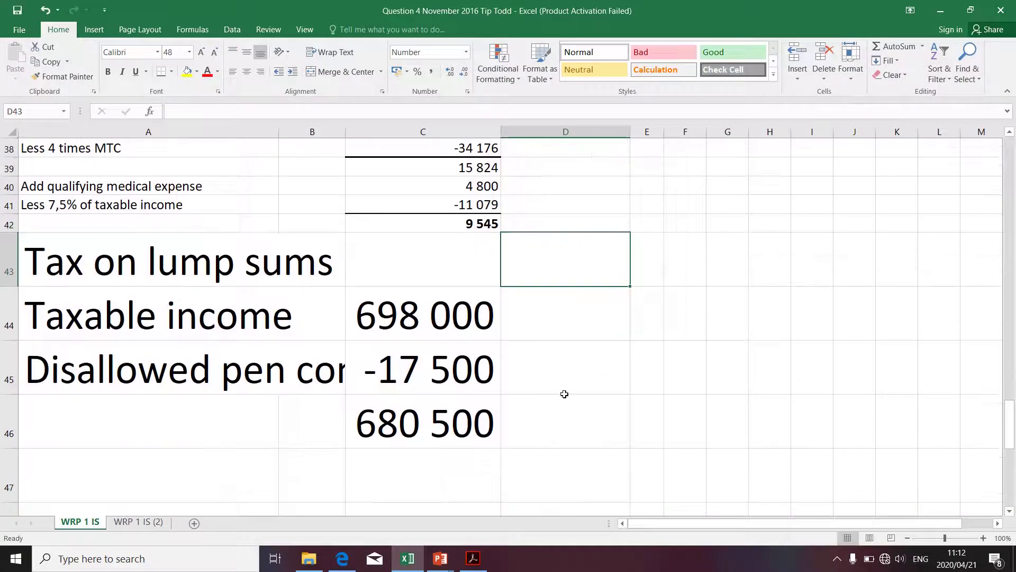
pyautogui.click(446, 423)
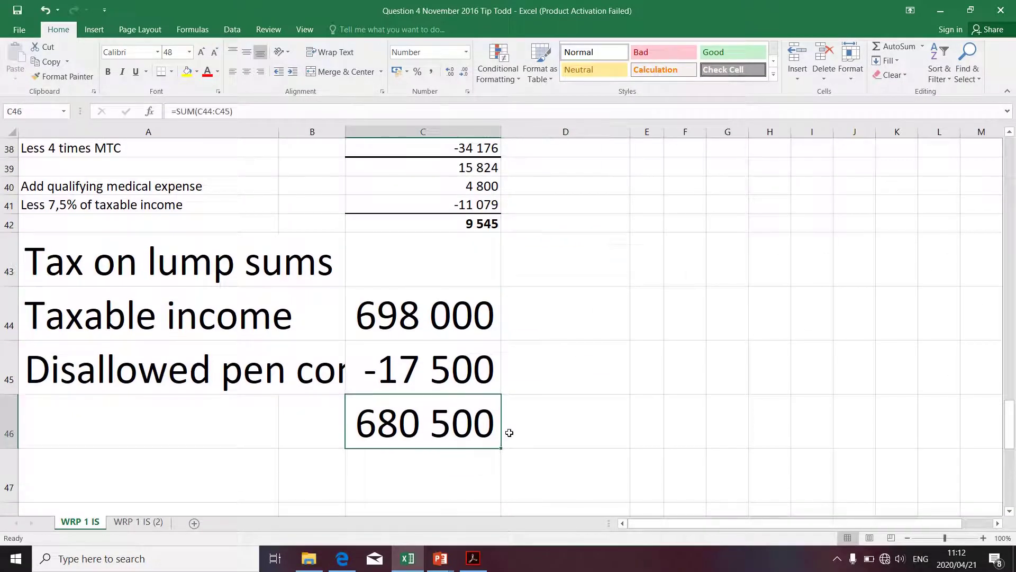
# - Highlight the 0 – 500 000 bracket of the Retirement Lumpsums tax table
pyautogui.hotkey('alt', 'Tab')
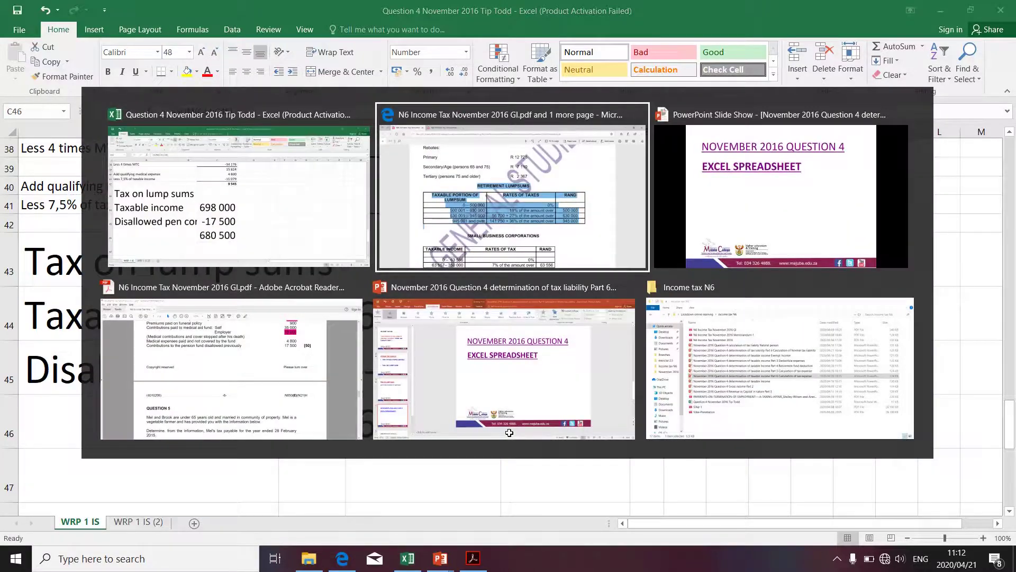
pyautogui.scroll(-3, 510, 432)
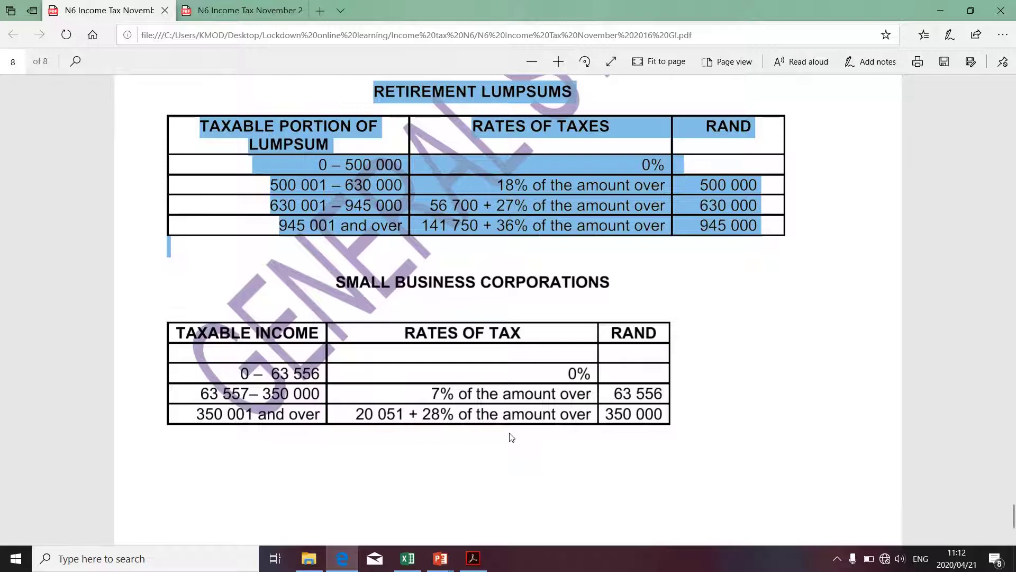
pyautogui.click(346, 202)
pyautogui.moveTo(296, 165); pyautogui.dragTo(406, 165)
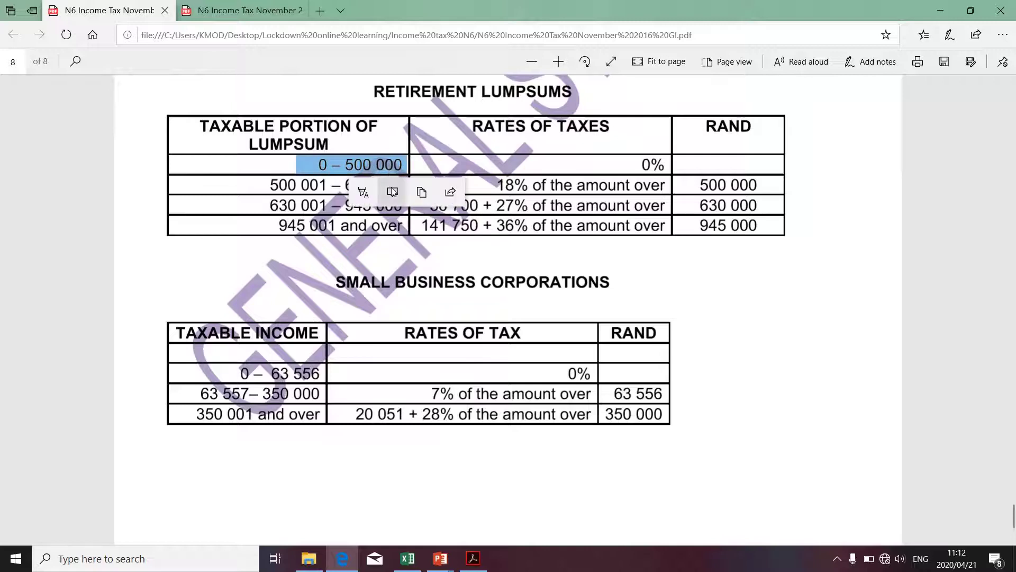